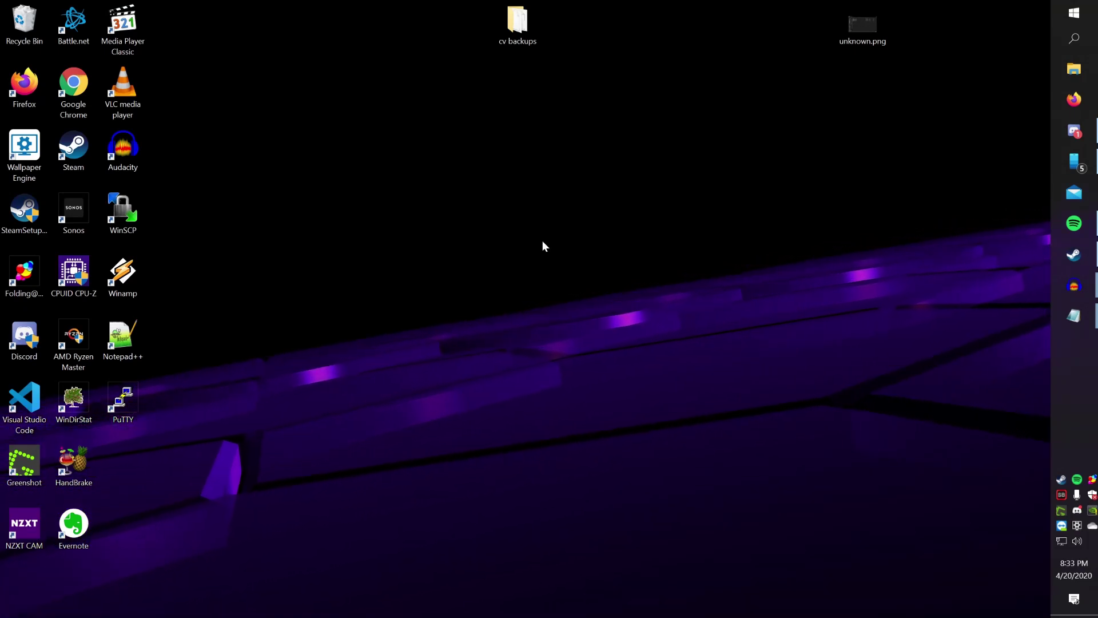
- Open File Explorer at This PC and enlarge its window to list all drives
{"action": "key", "text": "super+e"}
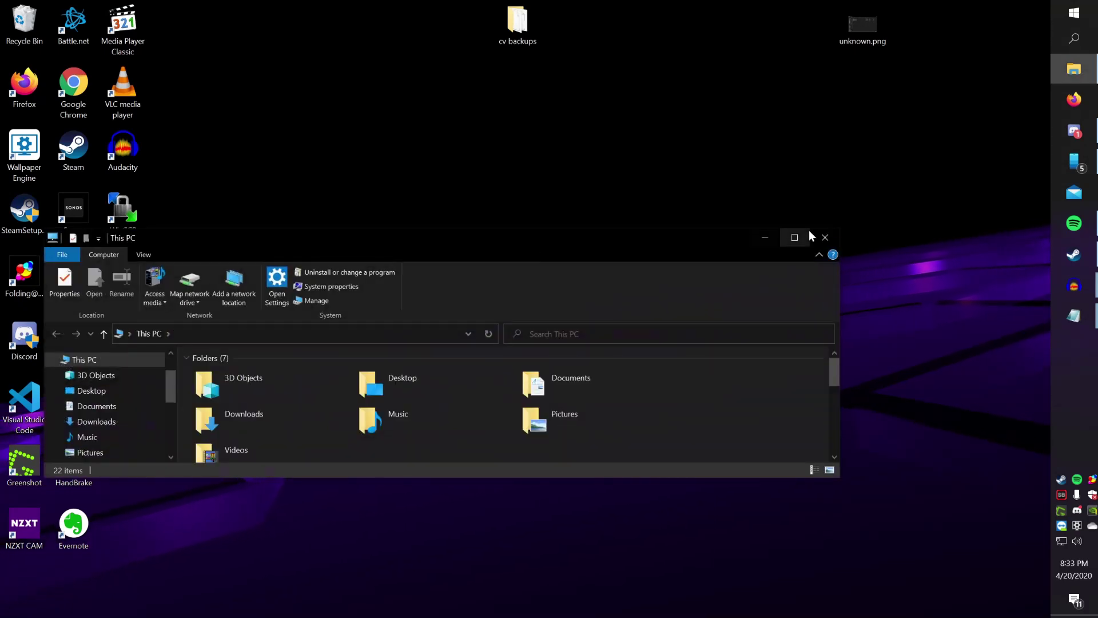
{"action": "left_click_drag", "start_coordinate": [839, 226], "coordinate": [891, 60]}
{"action": "left_click_drag", "start_coordinate": [558, 77], "coordinate": [649, 106]}
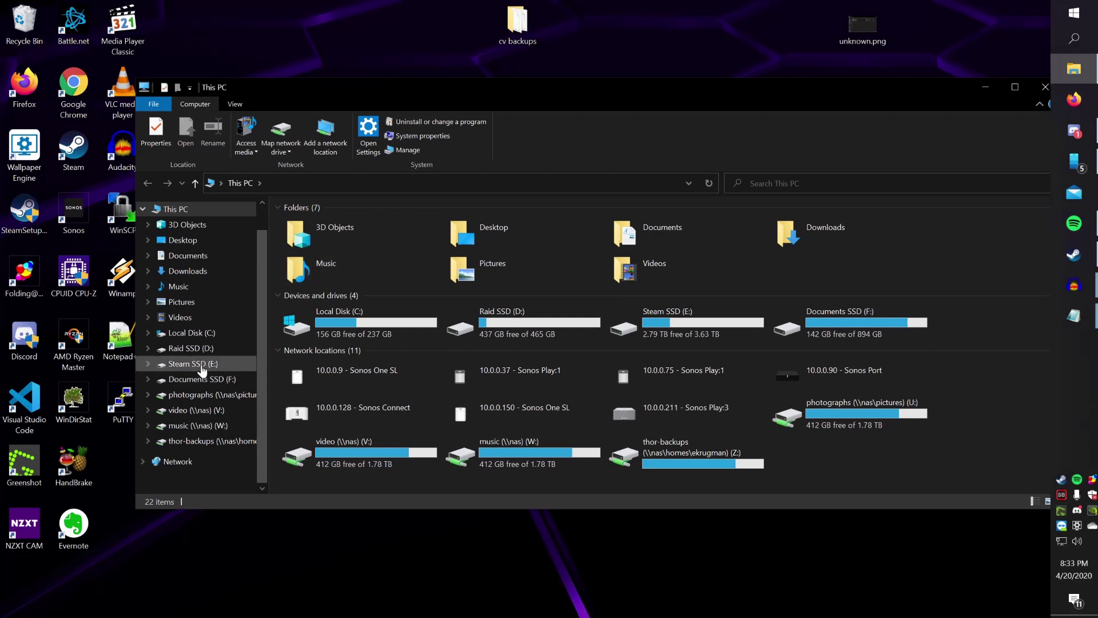
- Browse Local Disk (C:) > Users into your profile folder and select AppData
{"action": "double_click", "coordinate": [364, 322]}
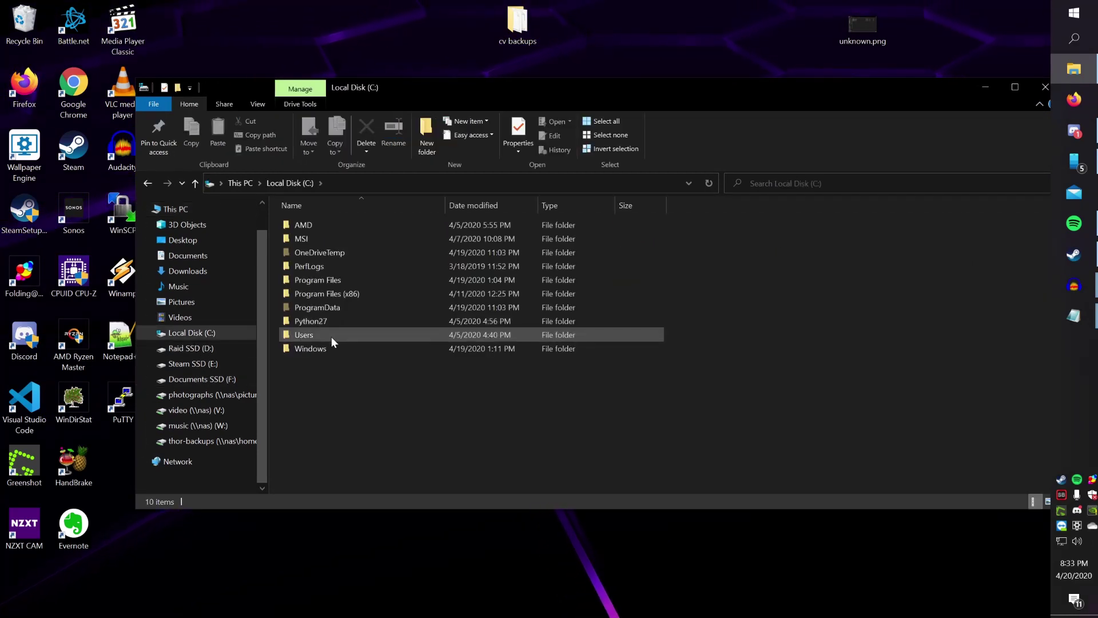
{"action": "double_click", "coordinate": [332, 336]}
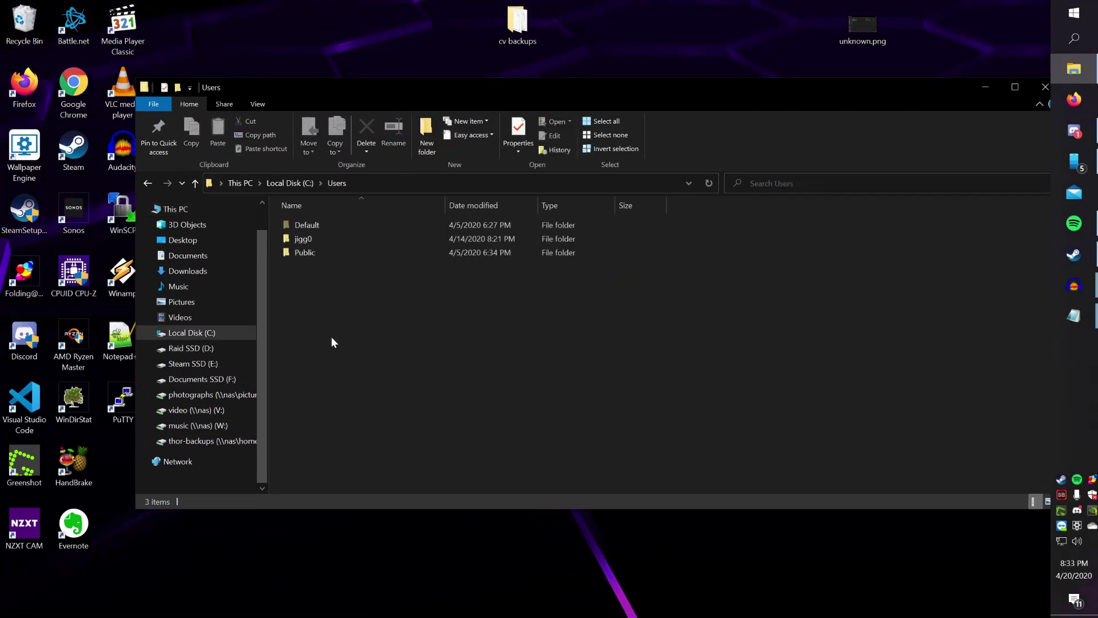
{"action": "left_click", "coordinate": [327, 239]}
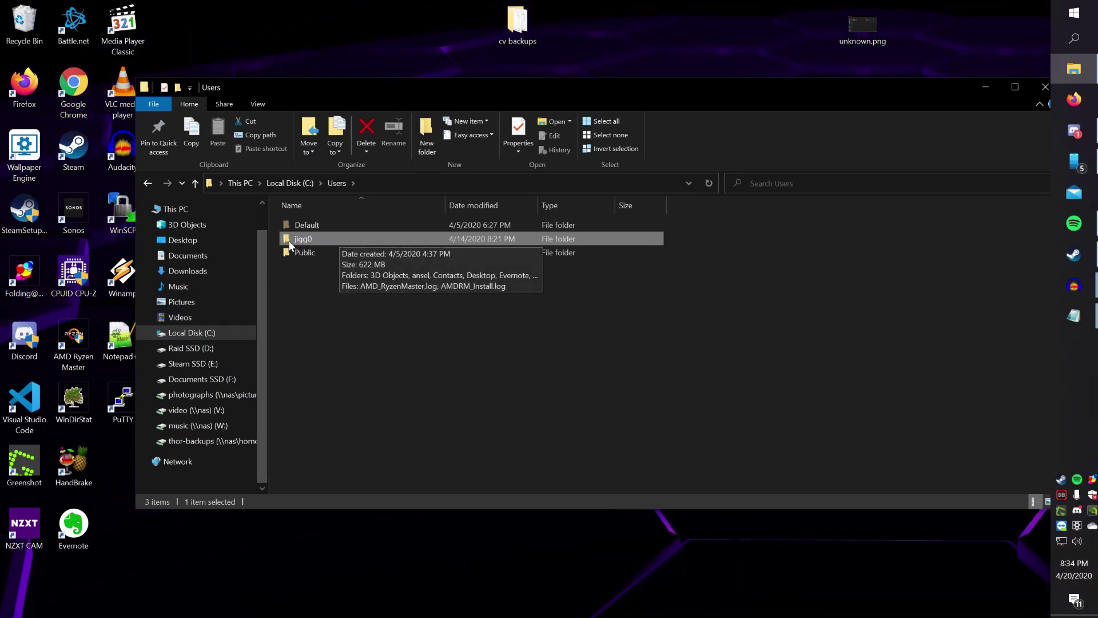
{"action": "double_click", "coordinate": [328, 238]}
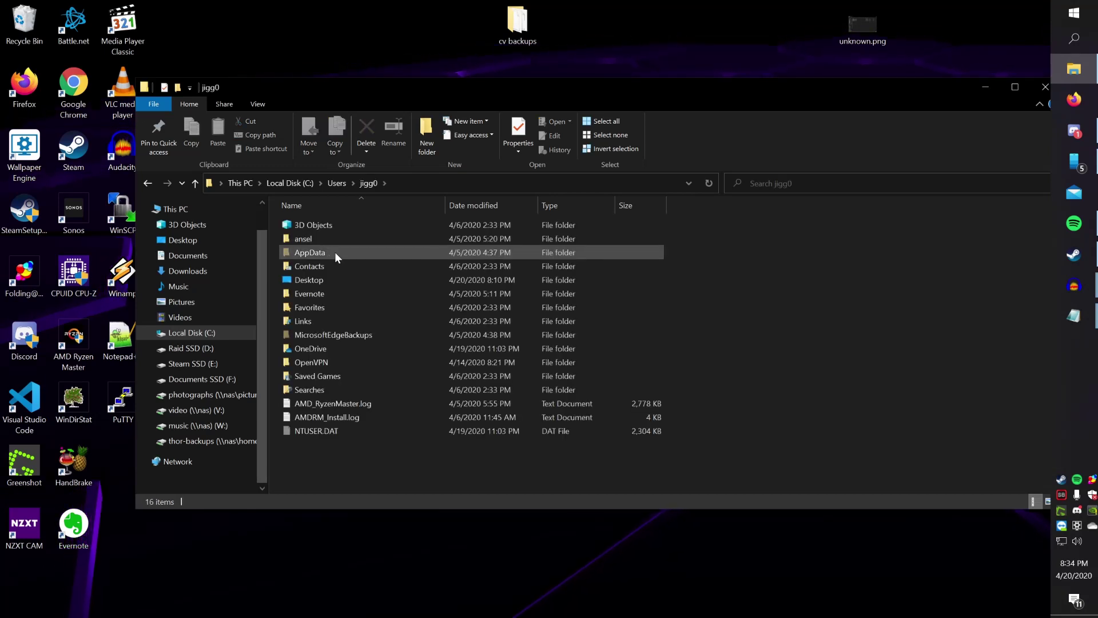
{"action": "left_click", "coordinate": [337, 249]}
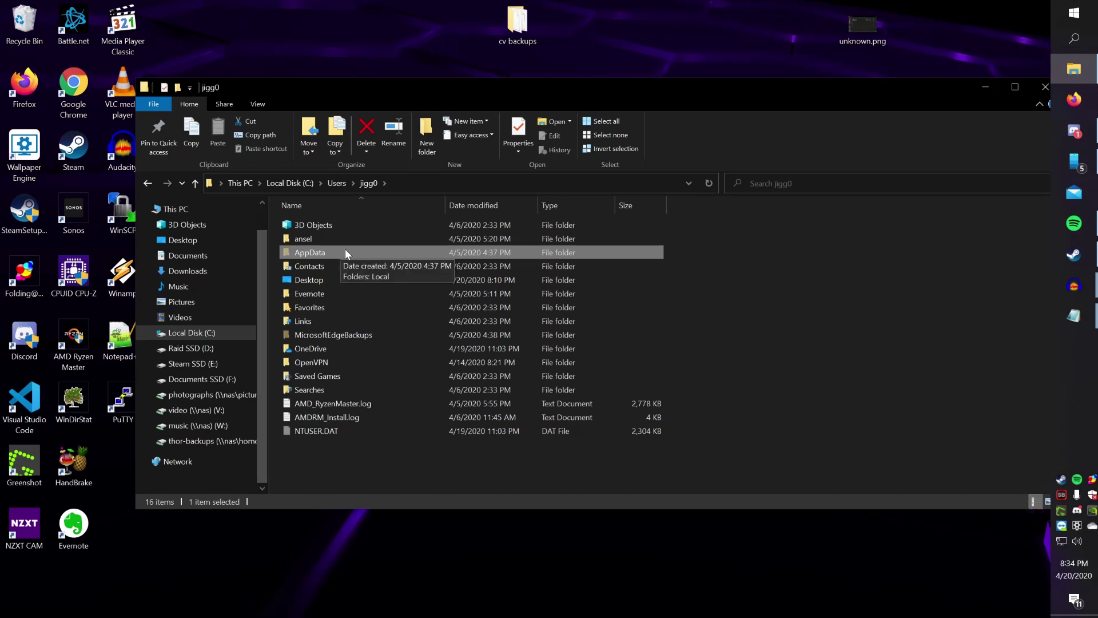
- Open Folder Options on its View settings with hidden files, folders and drives shown
{"action": "left_click", "coordinate": [254, 104]}
{"action": "left_click", "coordinate": [699, 129]}
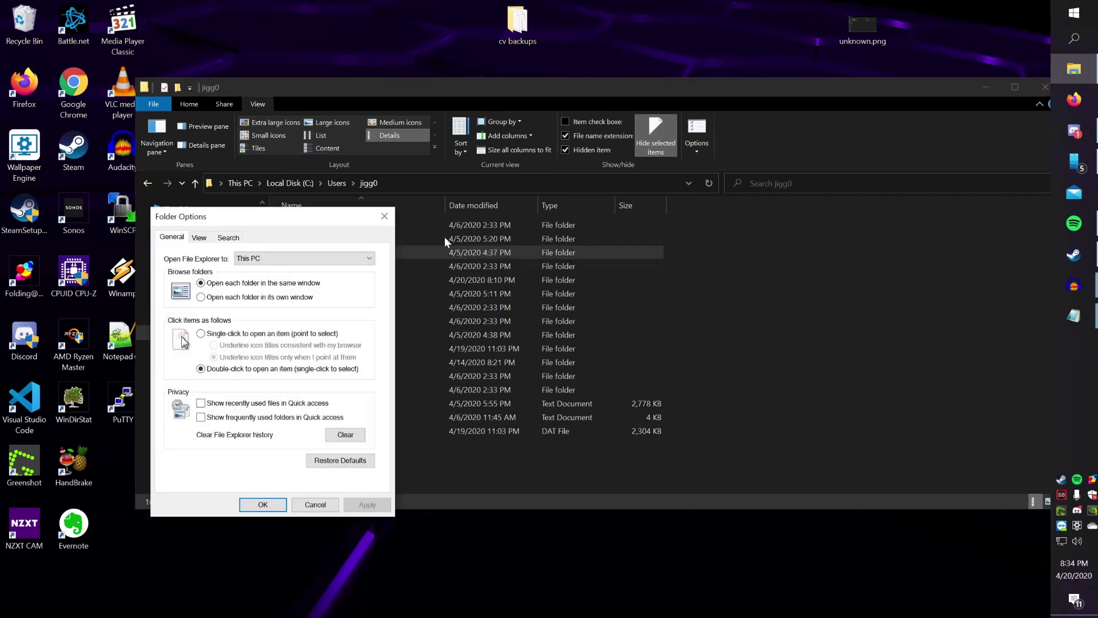
{"action": "left_click", "coordinate": [198, 238]}
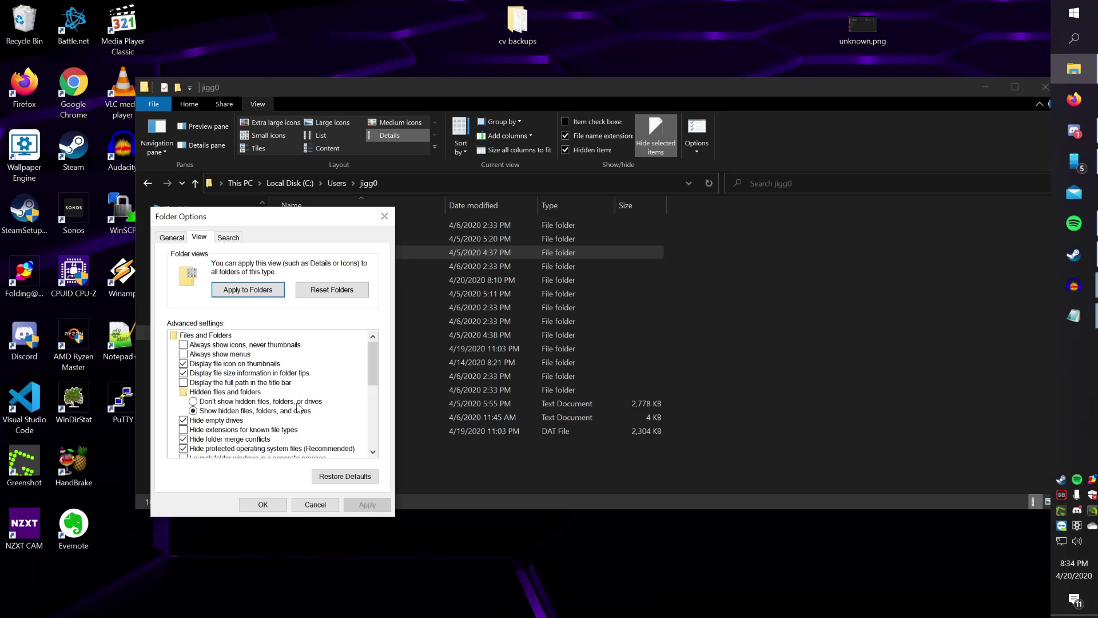
- Close Folder Options, browse AppData > Local > CodeVein > Saved > SaveGames, and select the numbered account folder
{"action": "left_click", "coordinate": [280, 504]}
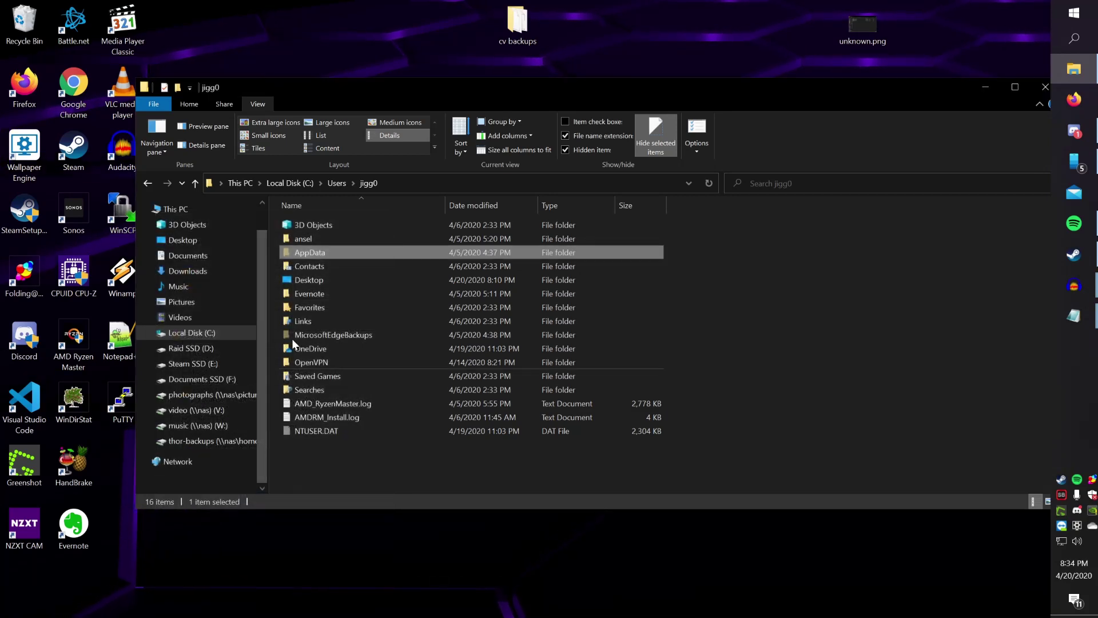
{"action": "double_click", "coordinate": [329, 250]}
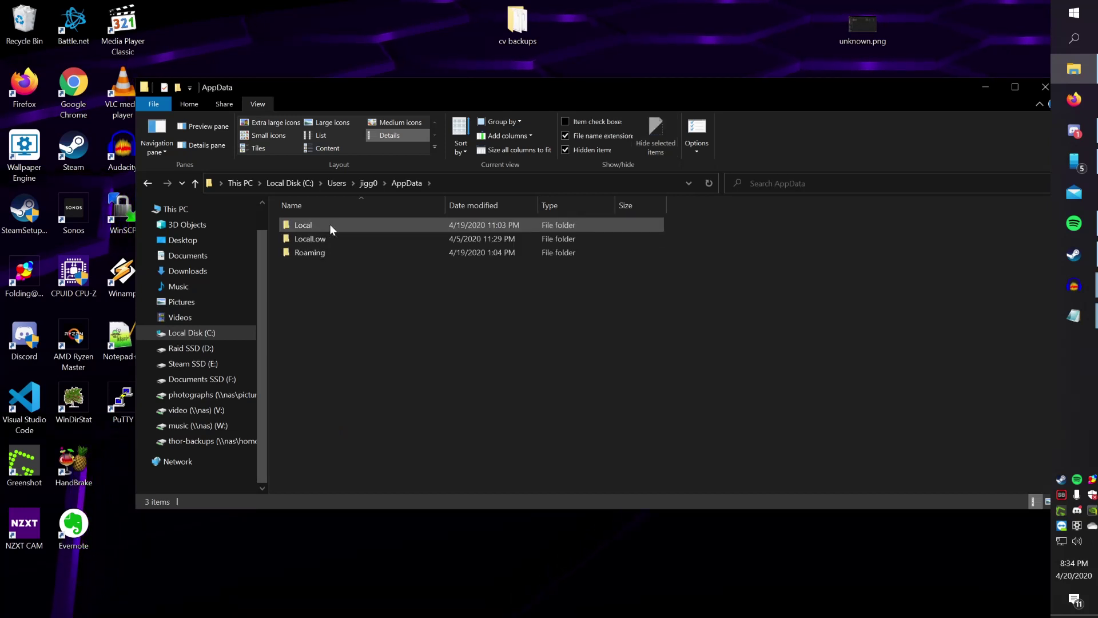
{"action": "double_click", "coordinate": [330, 225]}
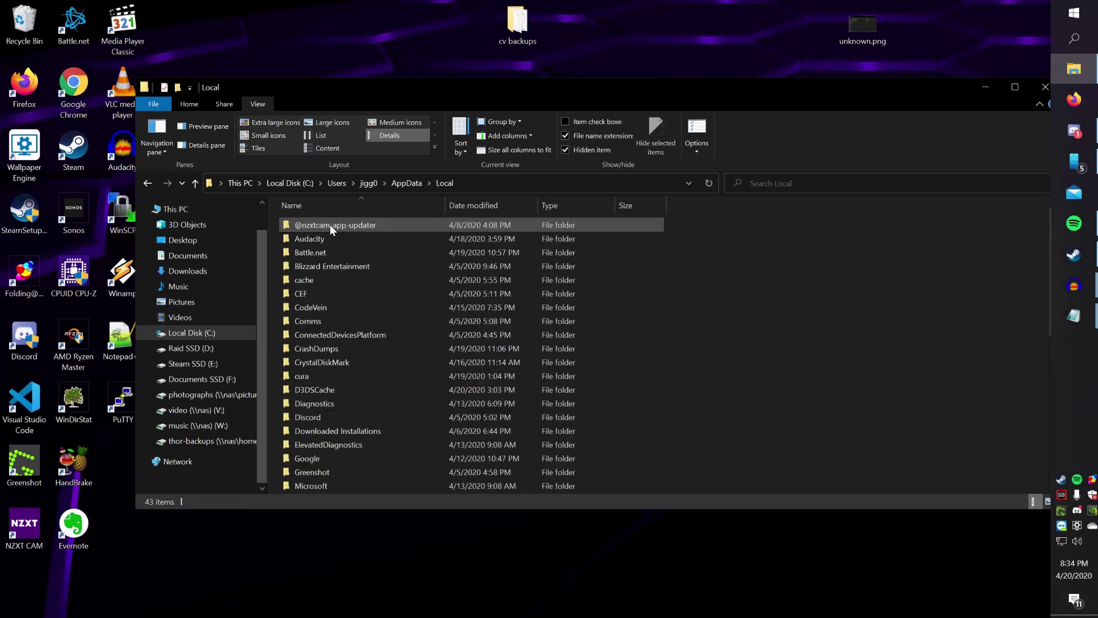
{"action": "left_click", "coordinate": [347, 307]}
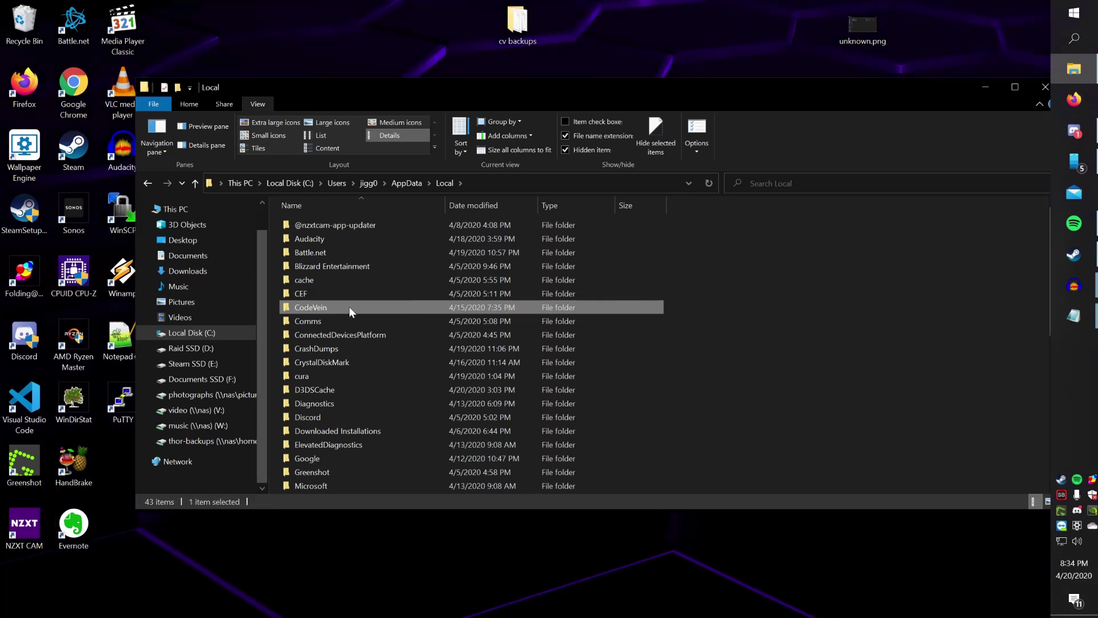
{"action": "double_click", "coordinate": [349, 307]}
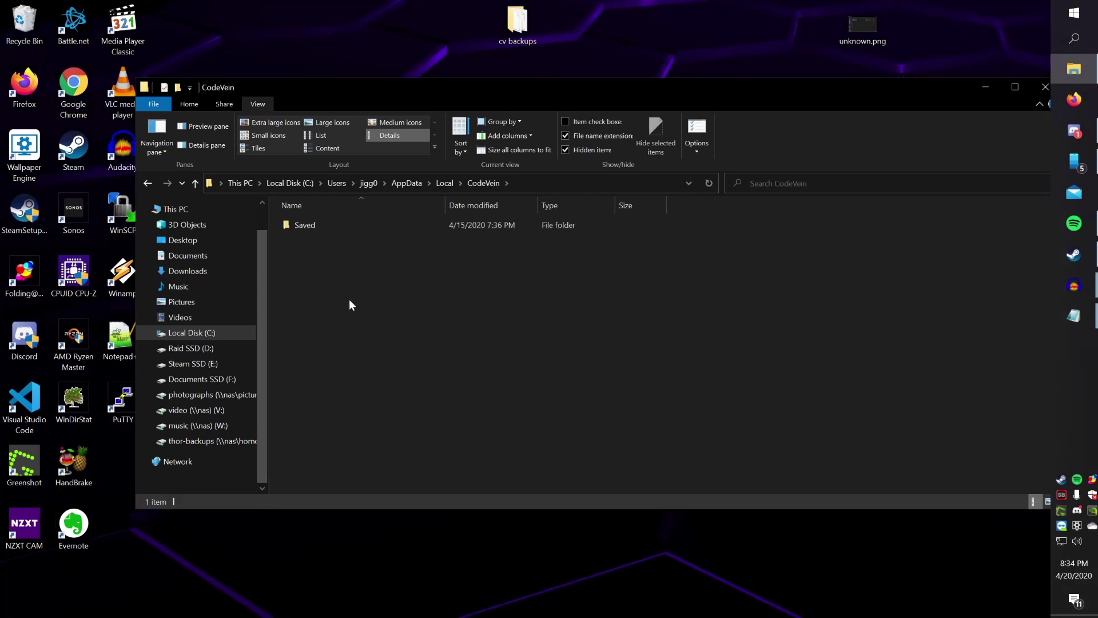
{"action": "double_click", "coordinate": [333, 226]}
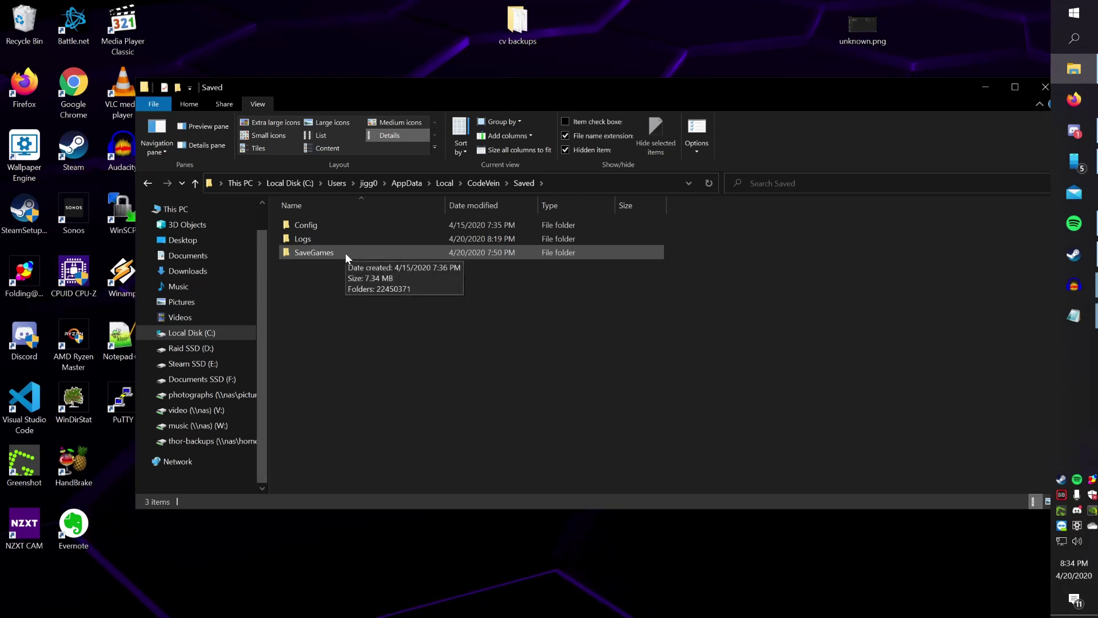
{"action": "double_click", "coordinate": [345, 252]}
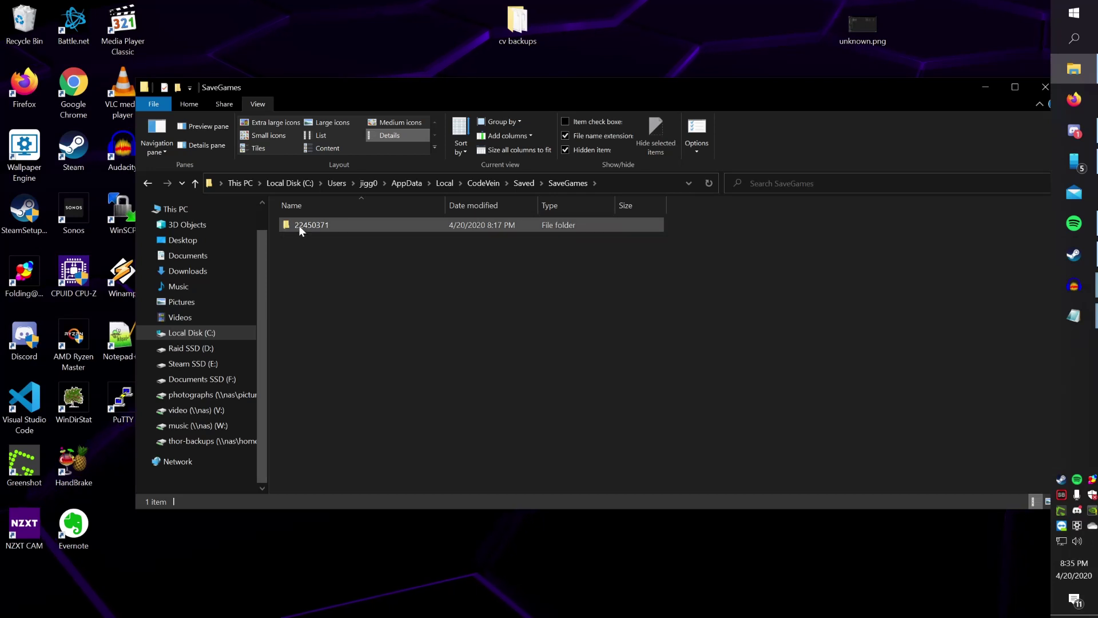
{"action": "mouse_move", "coordinate": [297, 228]}
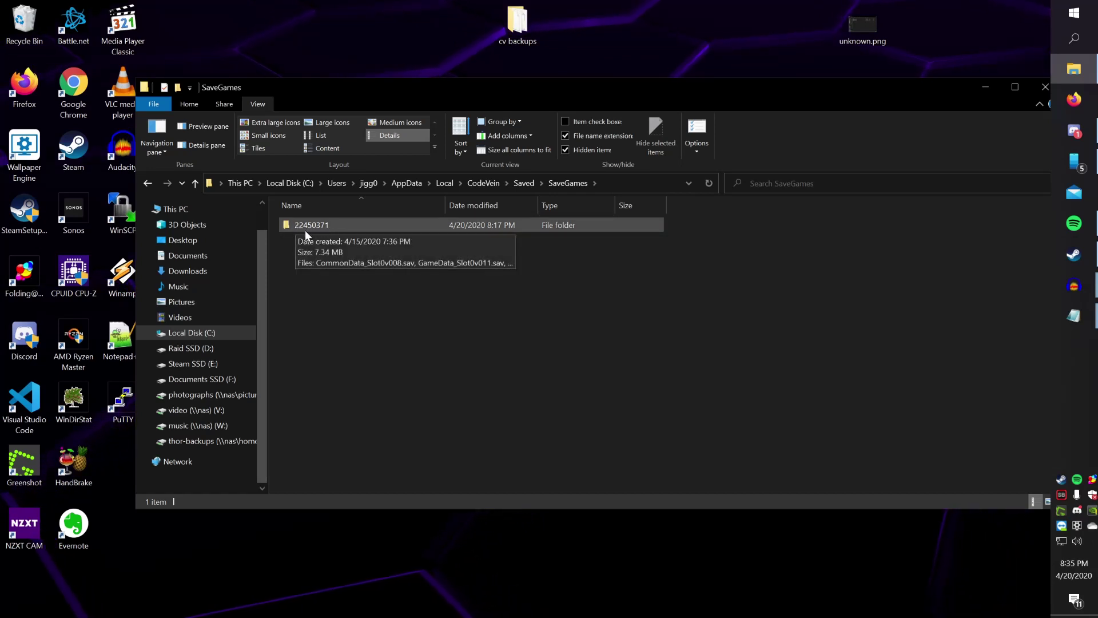
{"action": "left_click", "coordinate": [341, 225]}
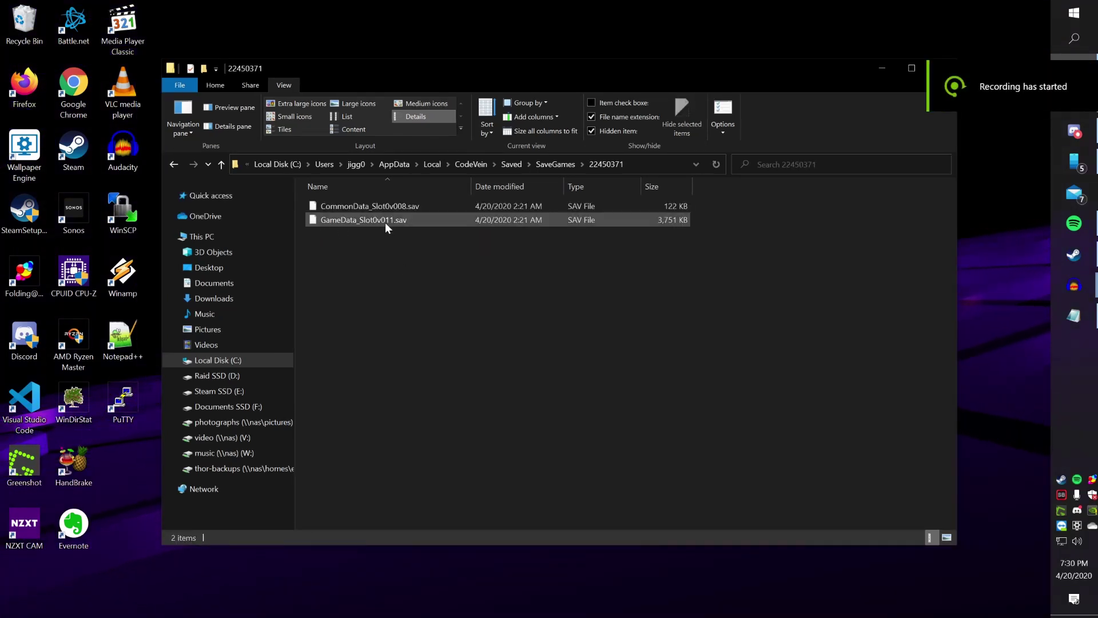
- Compare the sizes of CommonData_Slot0v008.sav and GameData_Slot0v011.sav, then select GameData_Slot0v011.sav
{"action": "left_click", "coordinate": [398, 207]}
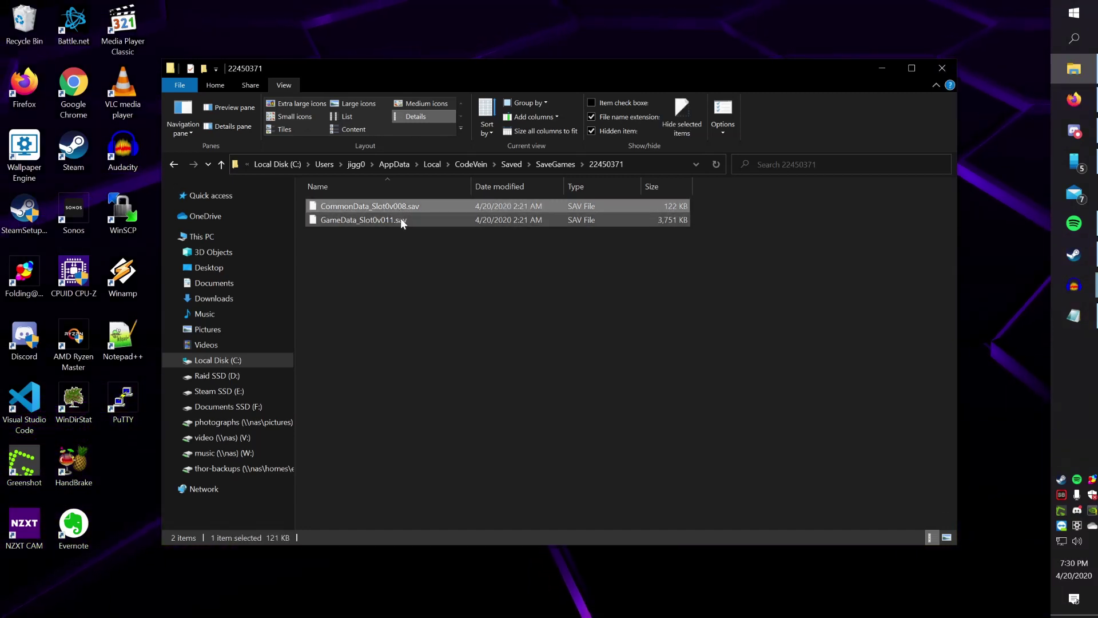
{"action": "left_click", "coordinate": [401, 218]}
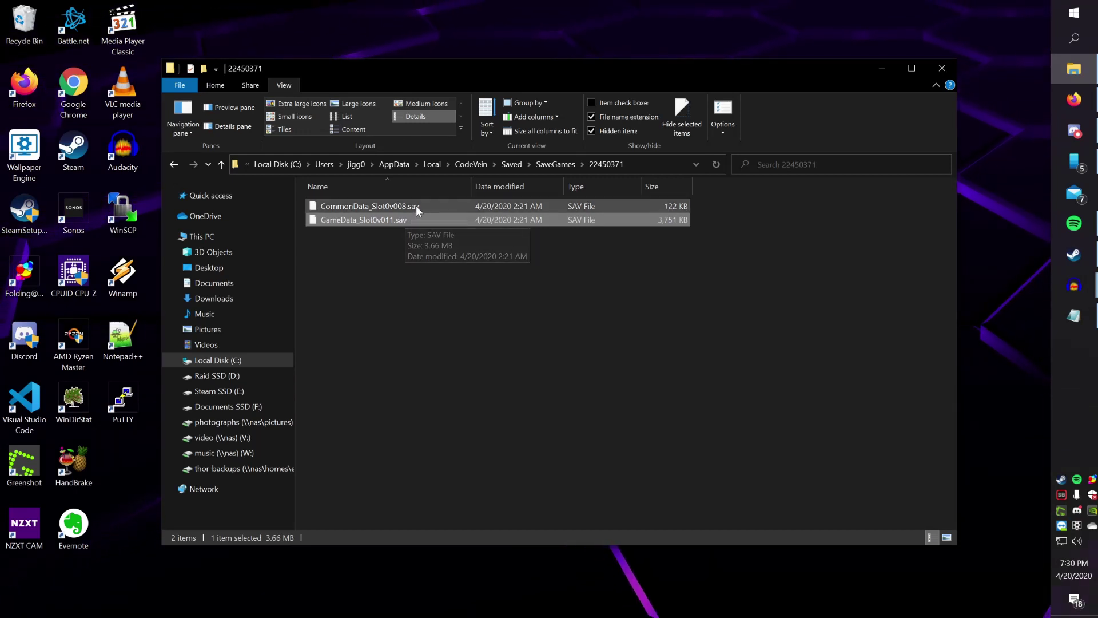
{"action": "left_click", "coordinate": [416, 207]}
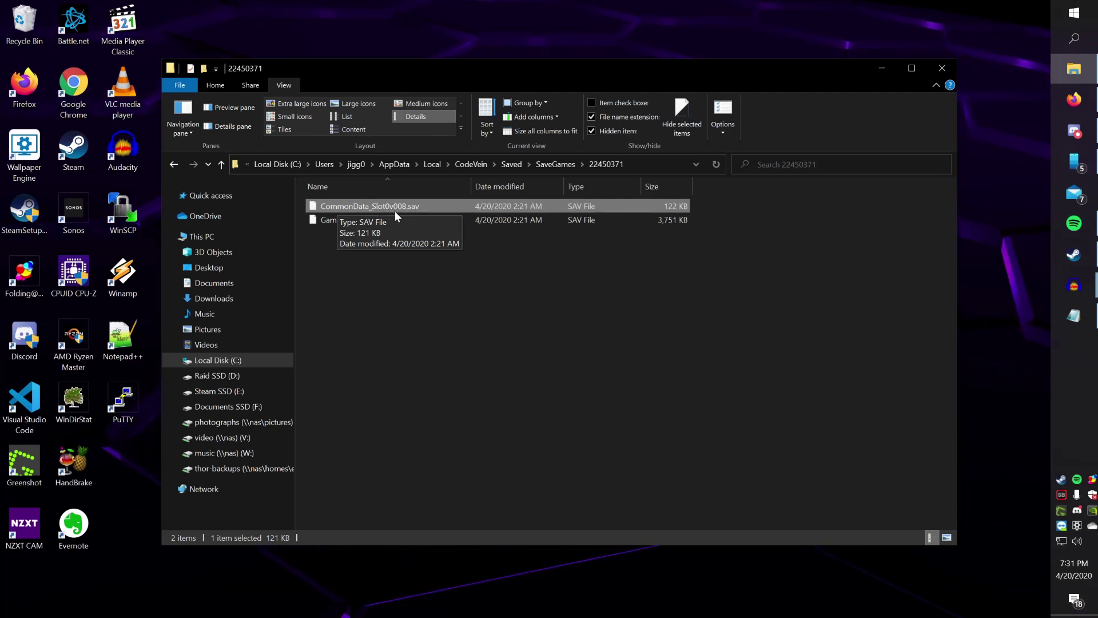
{"action": "left_click", "coordinate": [501, 326]}
{"action": "left_click", "coordinate": [412, 224]}
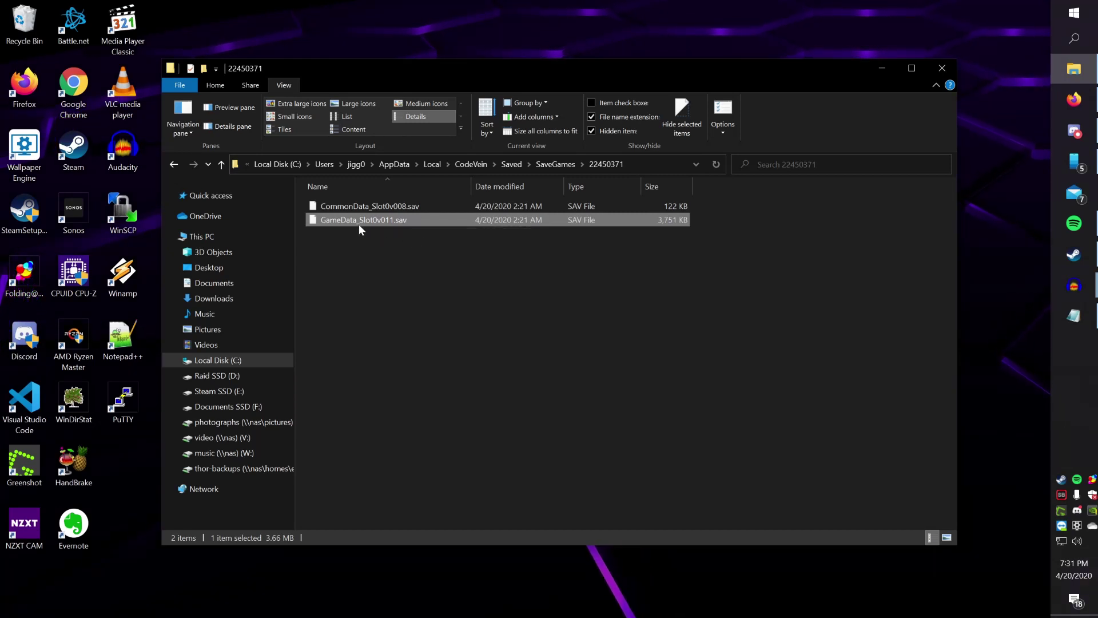
- Start renaming GameData_Slot0v011.sav, cancel leaving the name unchanged, then deselect it
{"action": "left_click", "coordinate": [379, 221]}
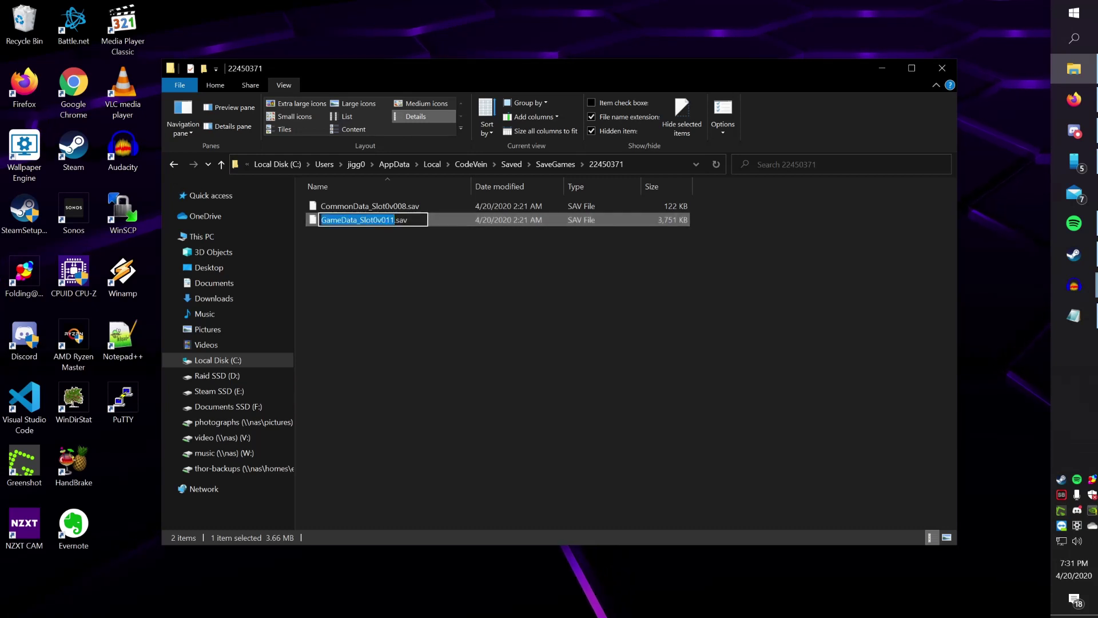
{"action": "left_click", "coordinate": [376, 220]}
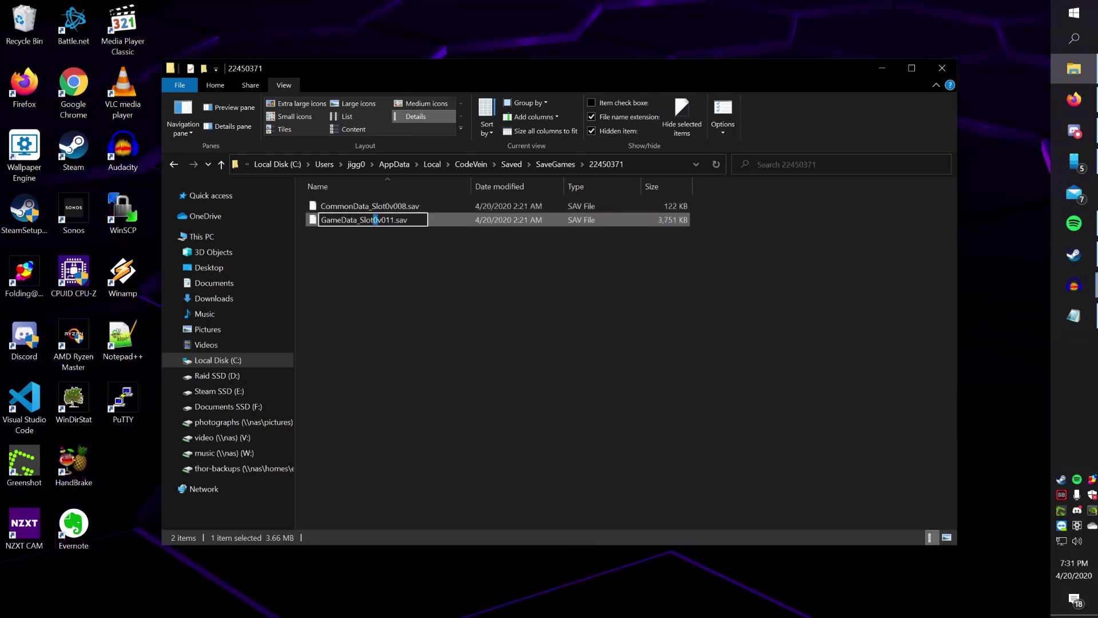
{"action": "left_click", "coordinate": [390, 266]}
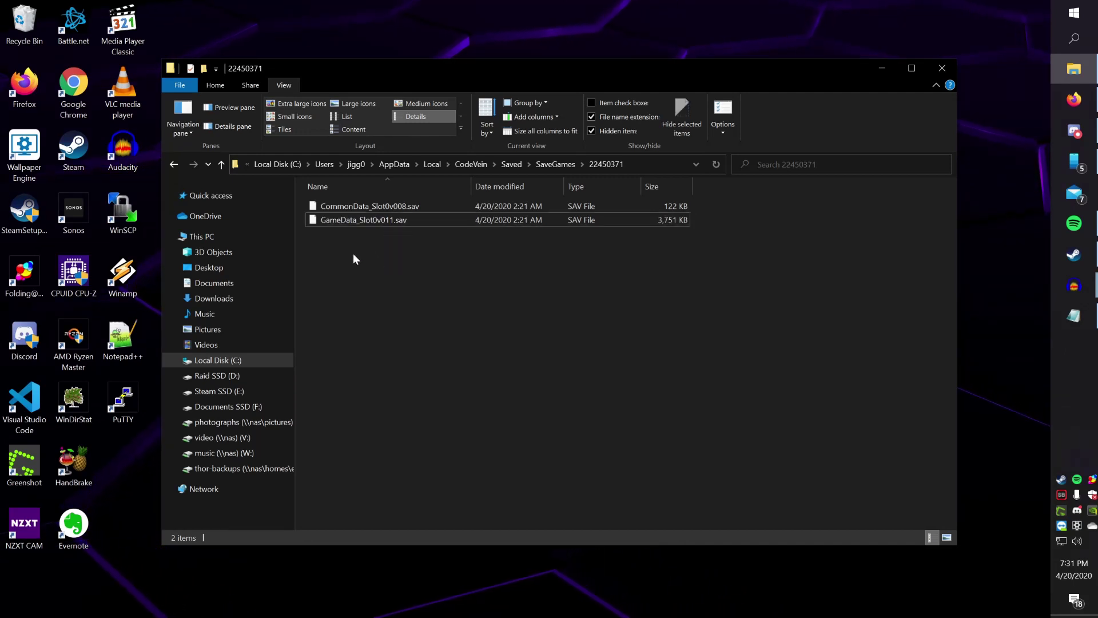
{"action": "left_click", "coordinate": [346, 221]}
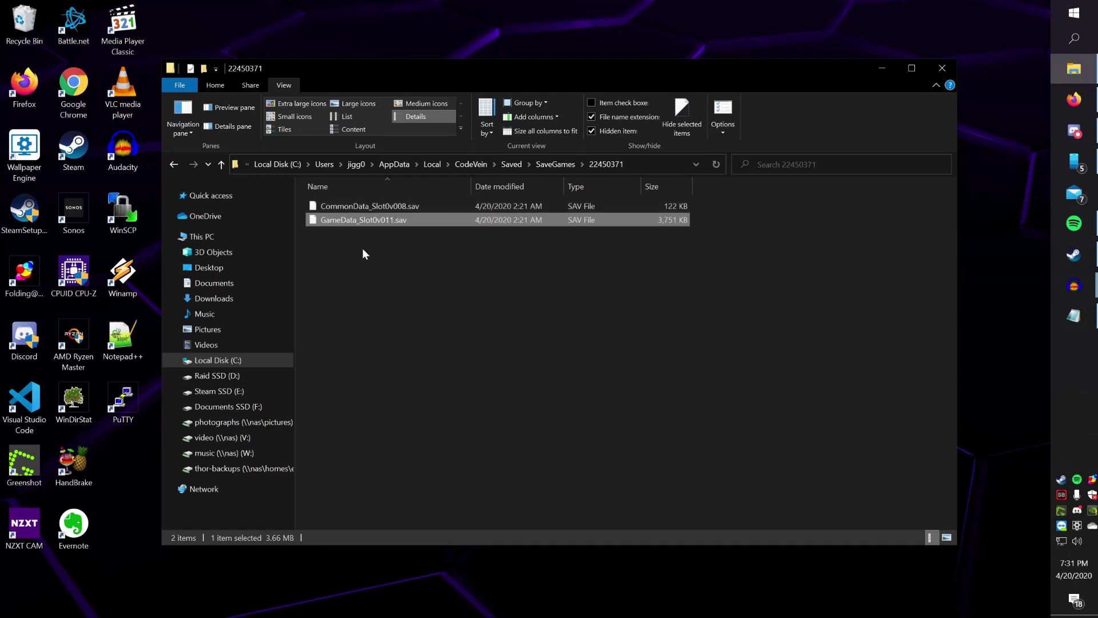
{"action": "left_click", "coordinate": [409, 259]}
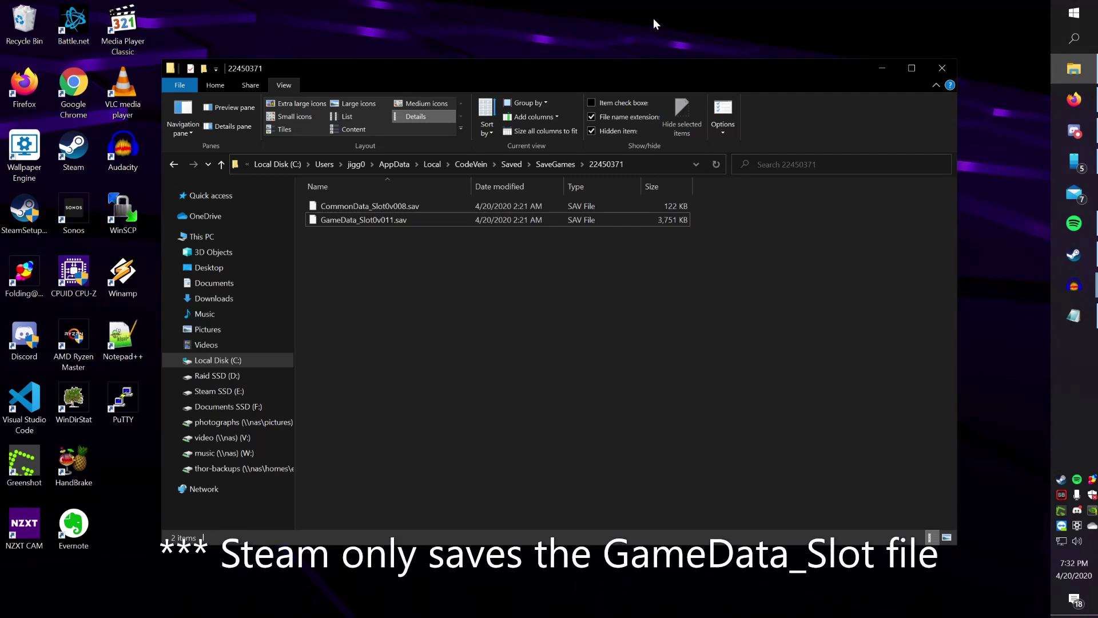
{"action": "left_click", "coordinate": [506, 32]}
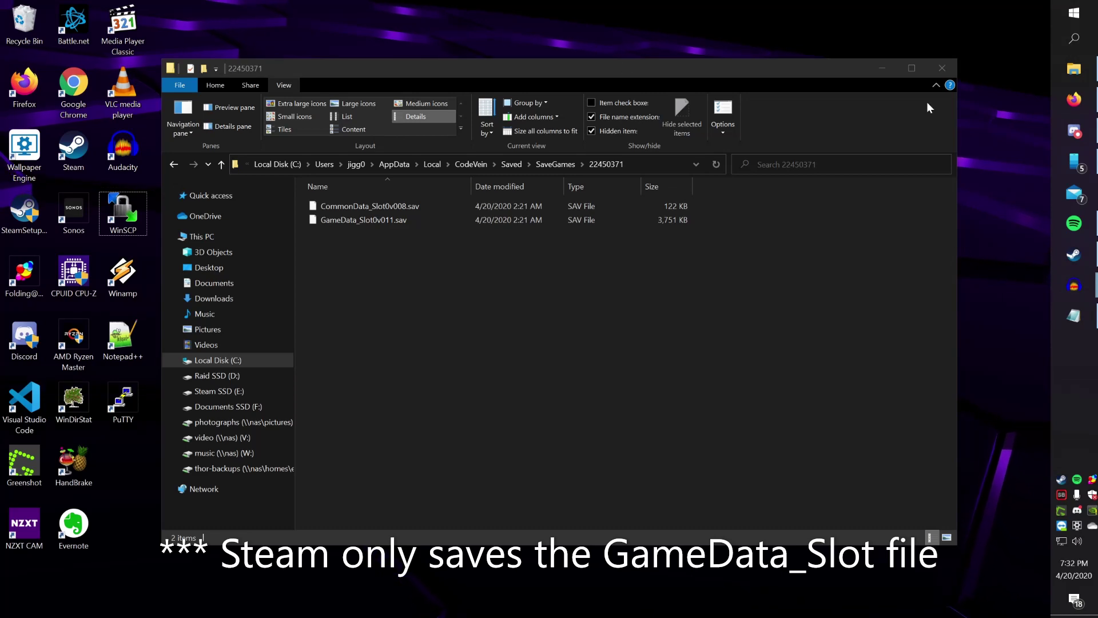
- On the Steam Cloud page, scroll to CODE VEIN and show its cloud files
{"action": "left_click", "coordinate": [1074, 99]}
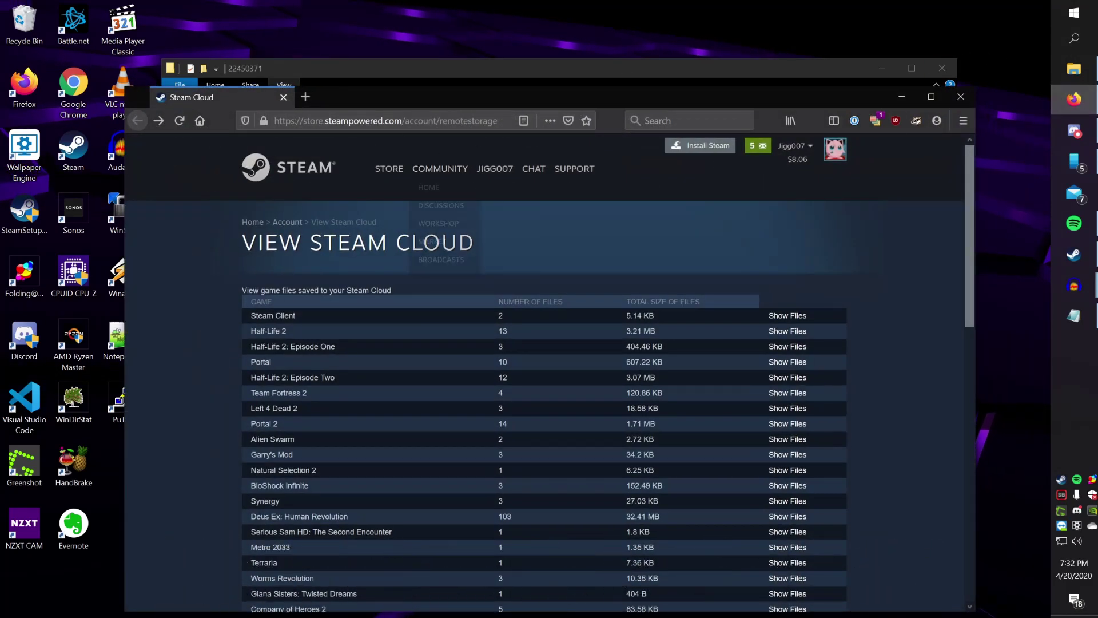
{"action": "key", "text": "ctrl+l"}
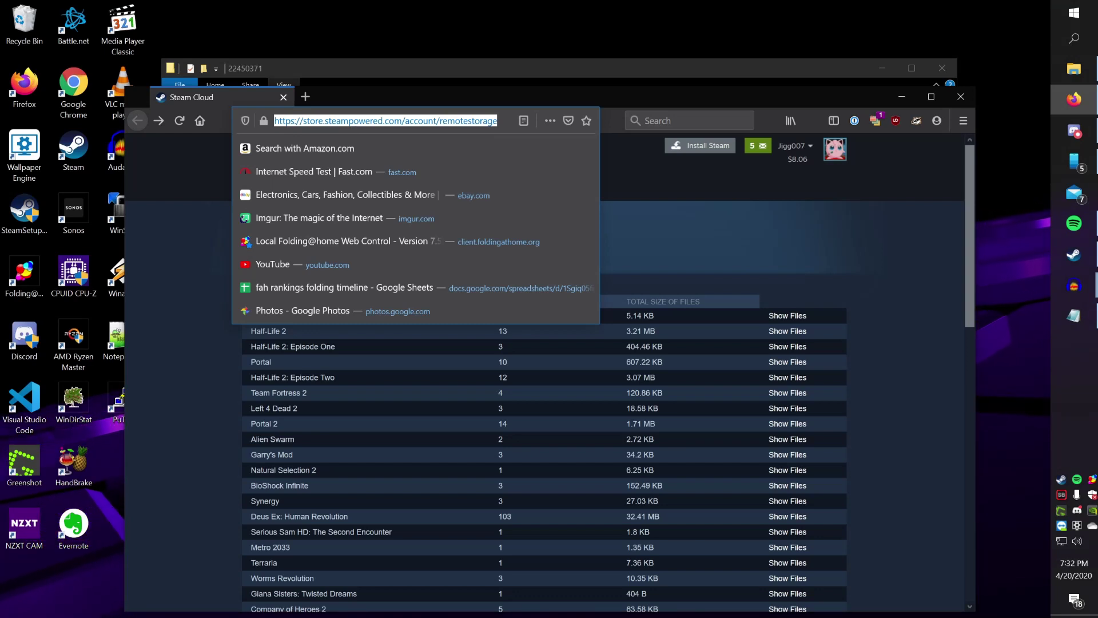
{"action": "left_click", "coordinate": [917, 260]}
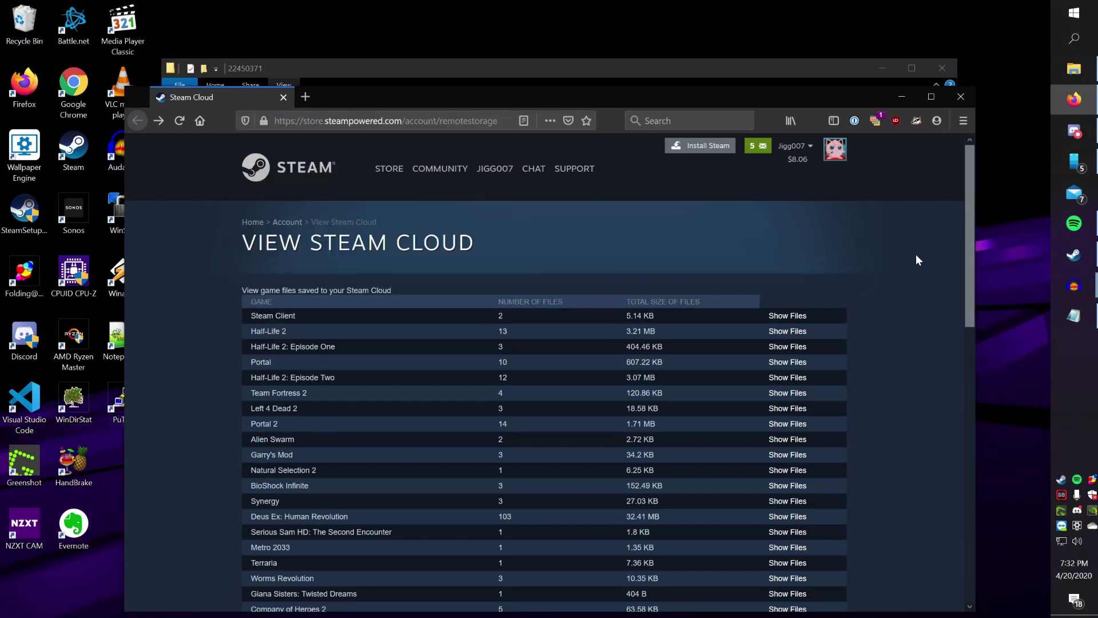
{"action": "scroll", "coordinate": [434, 335], "scroll_direction": "down", "scroll_amount": 15}
{"action": "scroll", "coordinate": [433, 336], "scroll_direction": "down", "scroll_amount": 1}
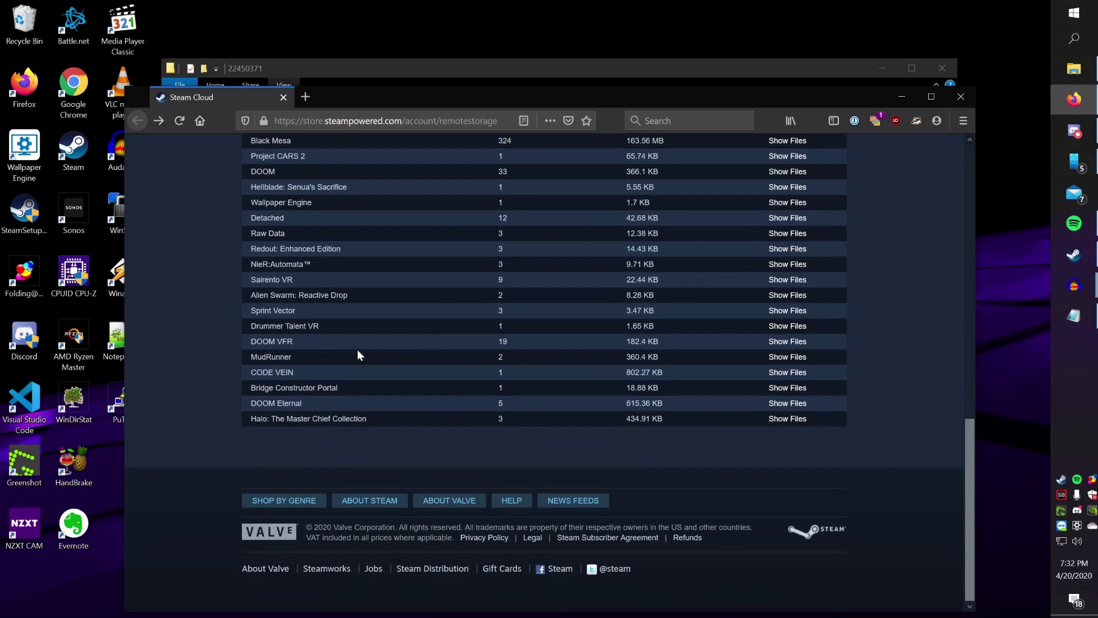
{"action": "left_click_drag", "start_coordinate": [255, 371], "coordinate": [775, 378]}
{"action": "left_click", "coordinate": [777, 379]}
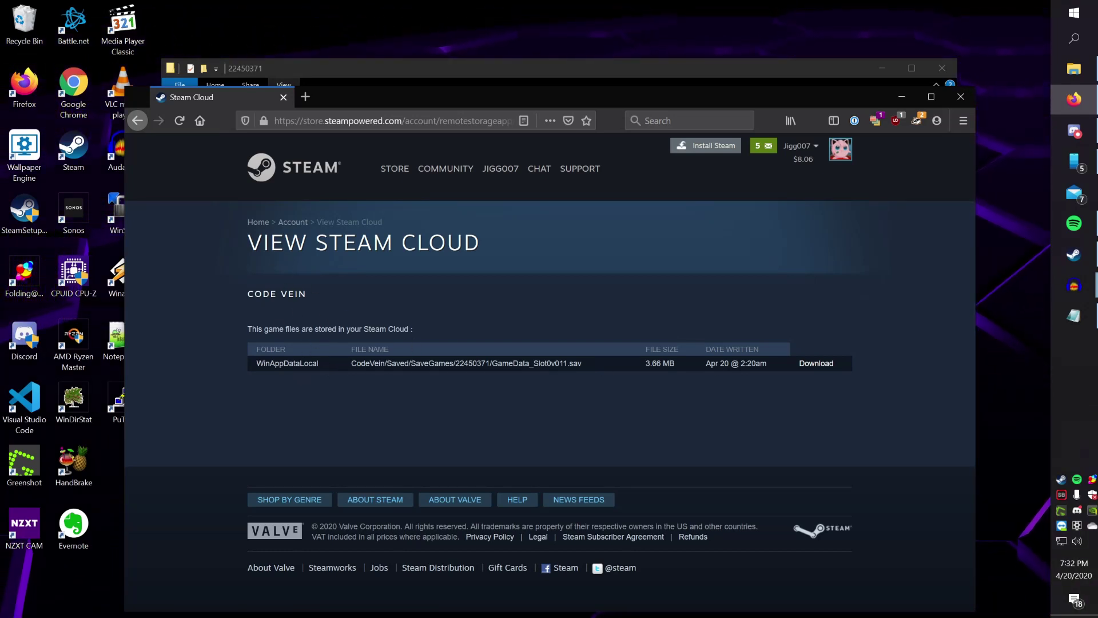
- Download the cloud GameData_Slot0v011.sav and open its Downloads folder
{"action": "left_click", "coordinate": [816, 364]}
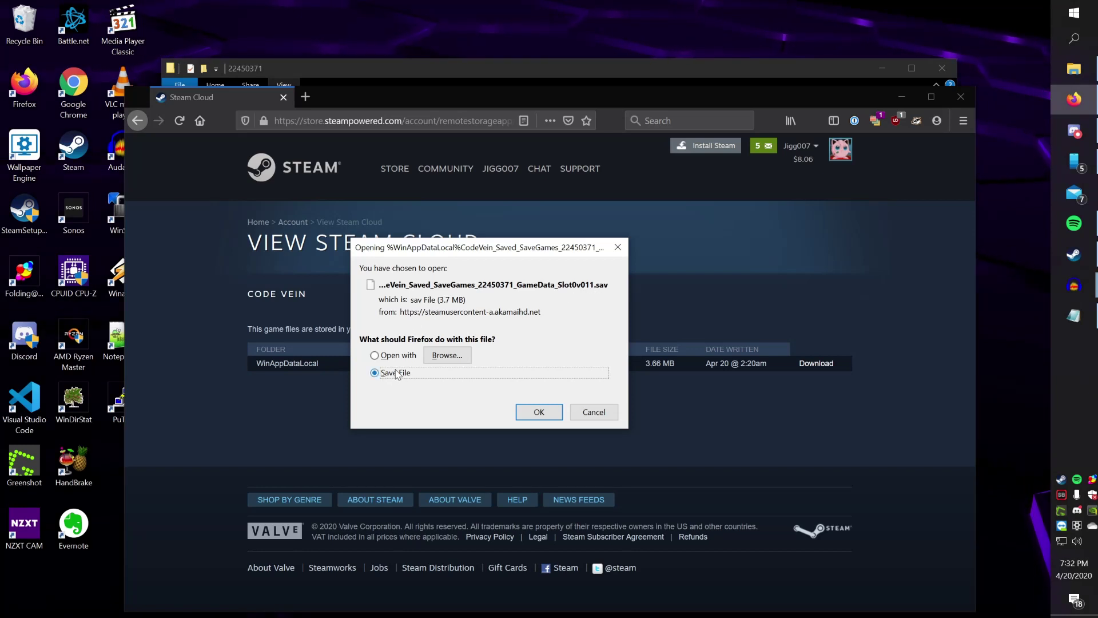
{"action": "left_click", "coordinate": [539, 412]}
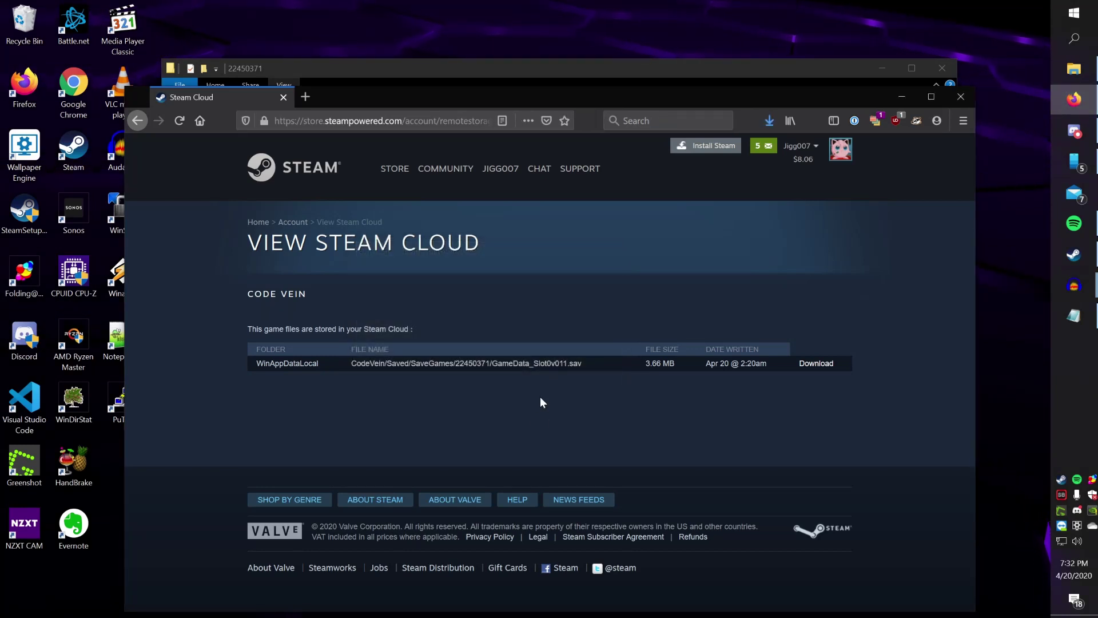
{"action": "left_click", "coordinate": [772, 122]}
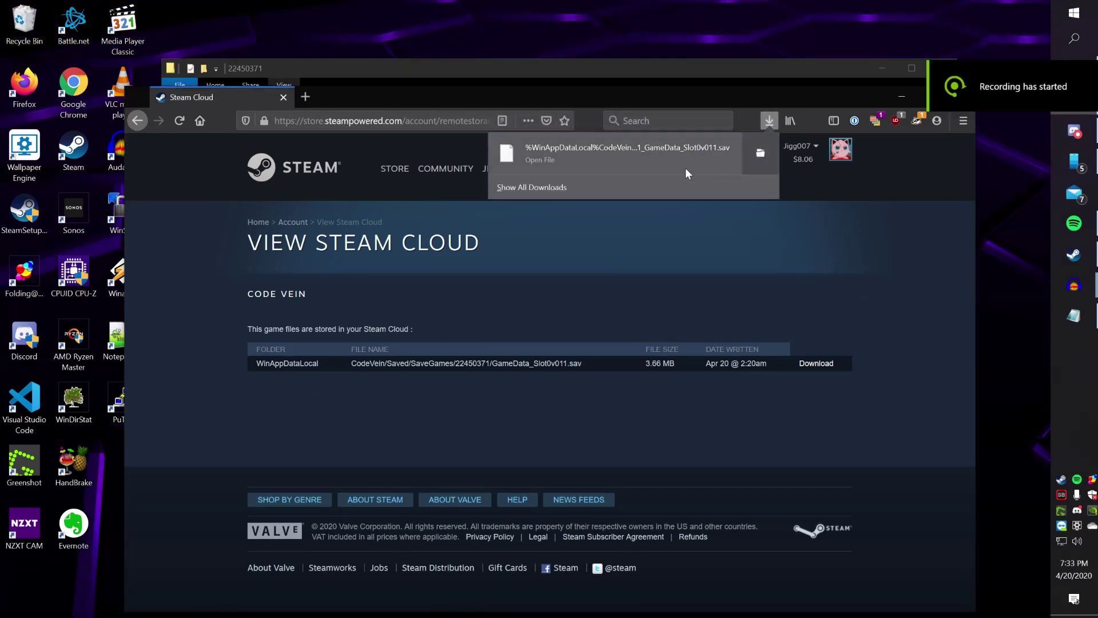
{"action": "left_click", "coordinate": [761, 153]}
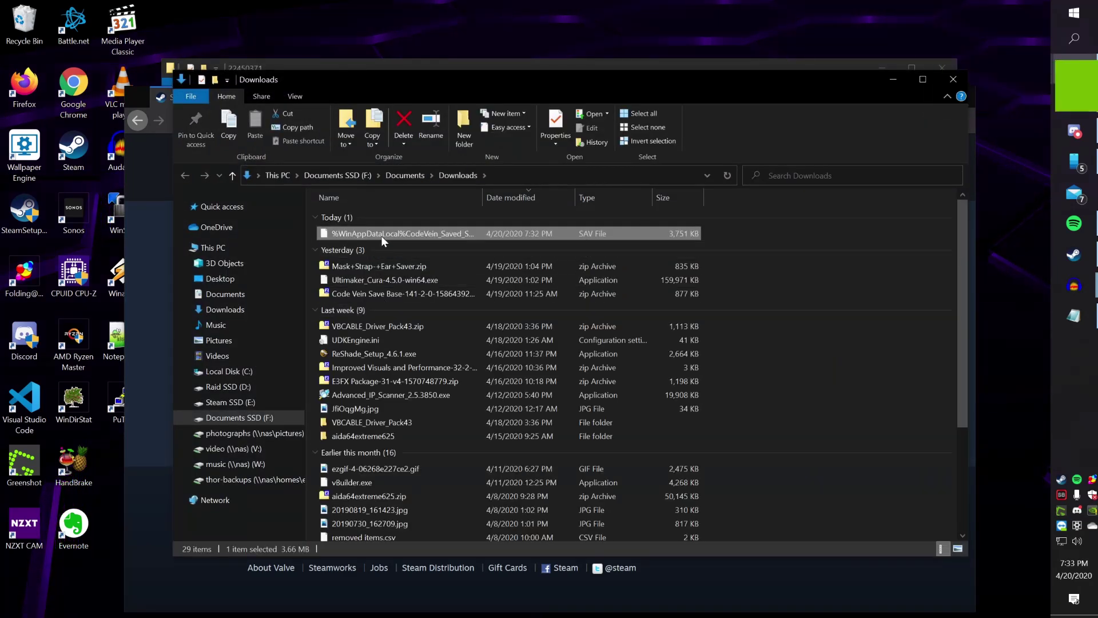
- Create a new desktop folder named 'cv backups'
{"action": "right_click", "coordinate": [520, 3]}
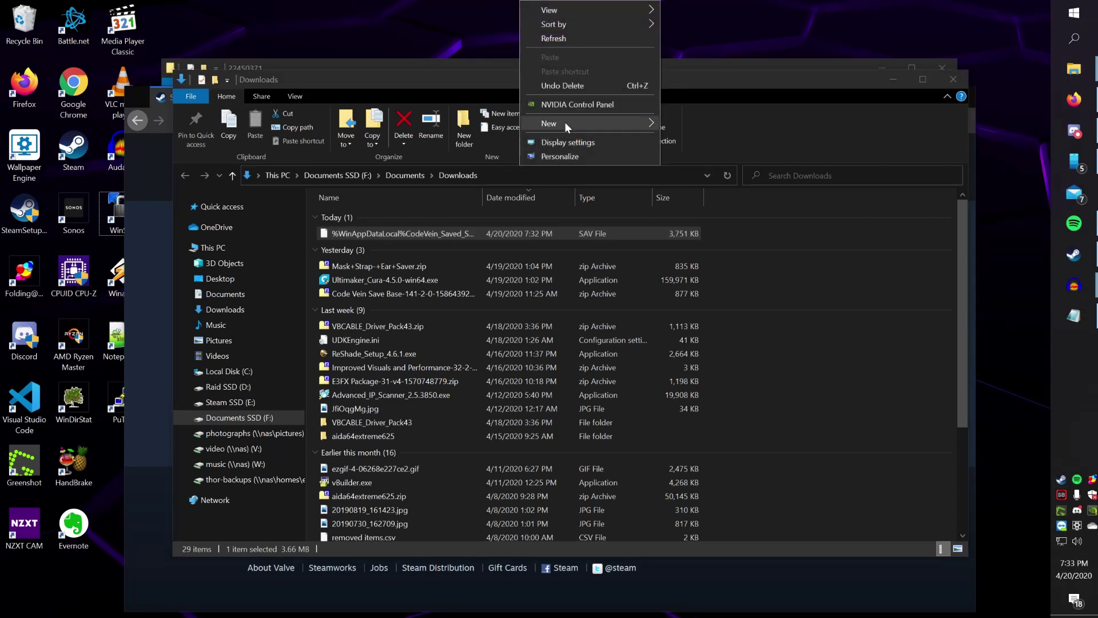
{"action": "mouse_move", "coordinate": [564, 122]}
{"action": "left_click", "coordinate": [701, 126]}
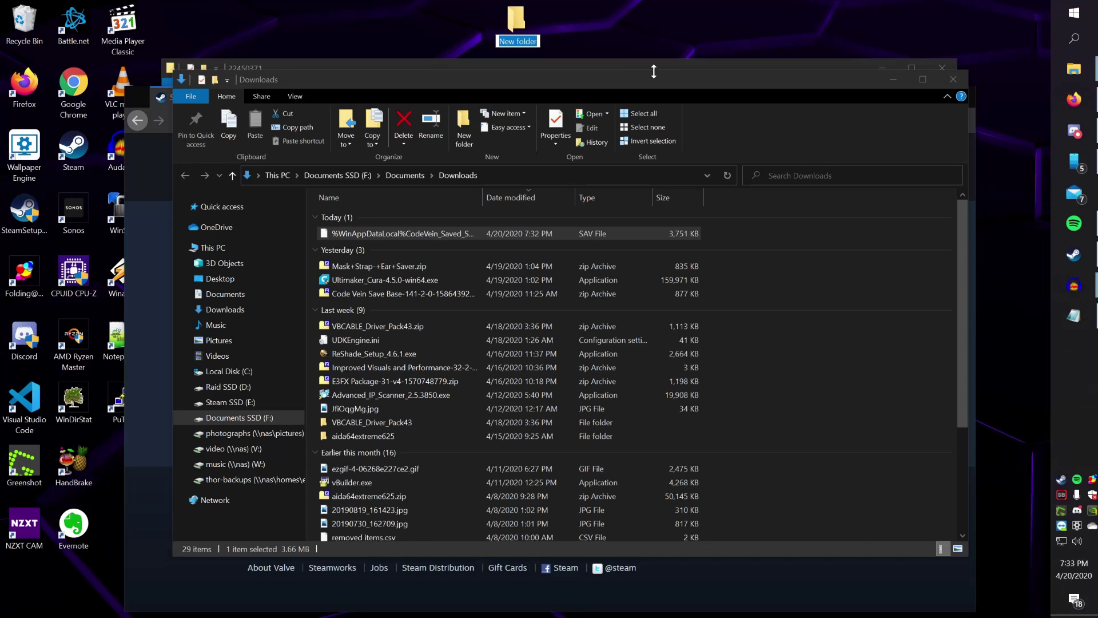
{"action": "type", "text": "cv backups"}
{"action": "key", "text": "Return"}
{"action": "key", "text": "Return"}
- Copy the downloaded cloud save into cv backups and close the Downloads window
{"action": "left_click_drag", "start_coordinate": [653, 94], "coordinate": [421, 382]}
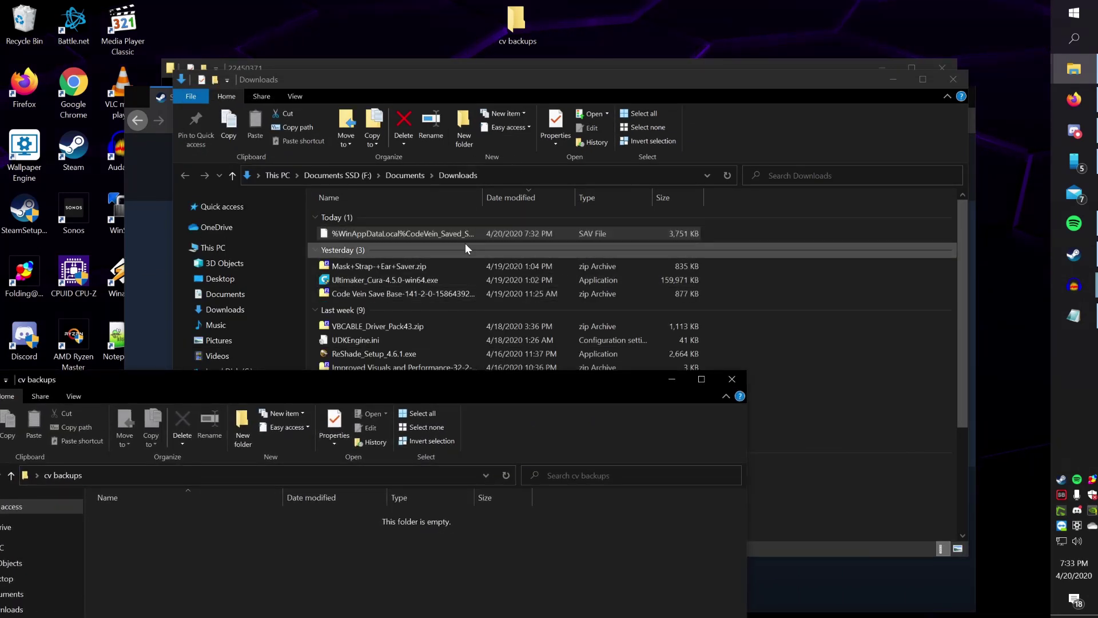
{"action": "left_click", "coordinate": [670, 91]}
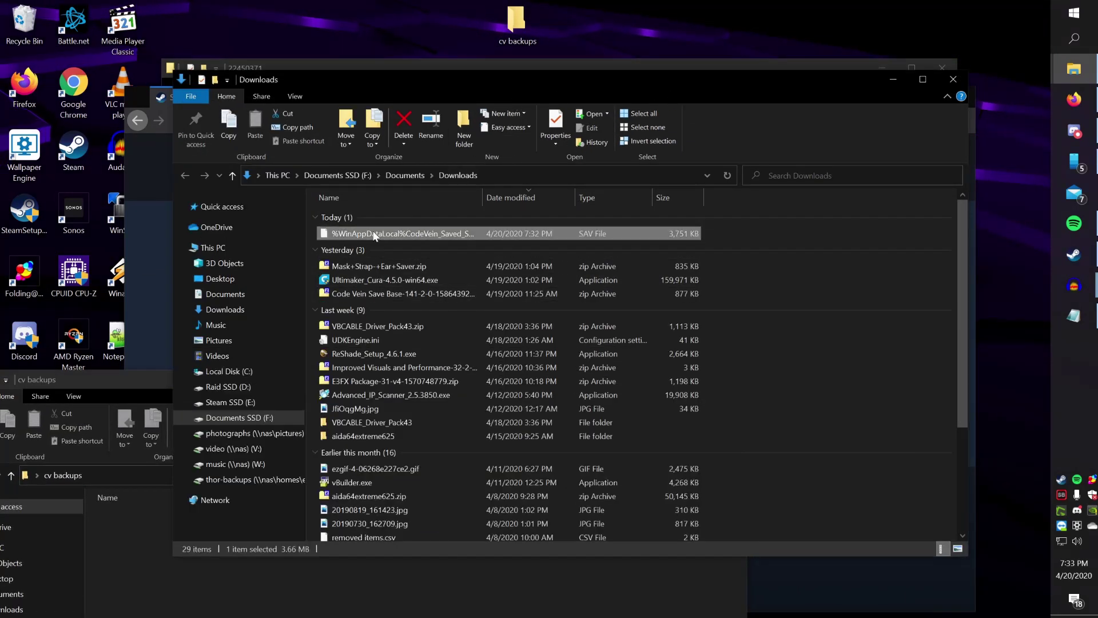
{"action": "left_click_drag", "start_coordinate": [372, 231], "coordinate": [146, 554]}
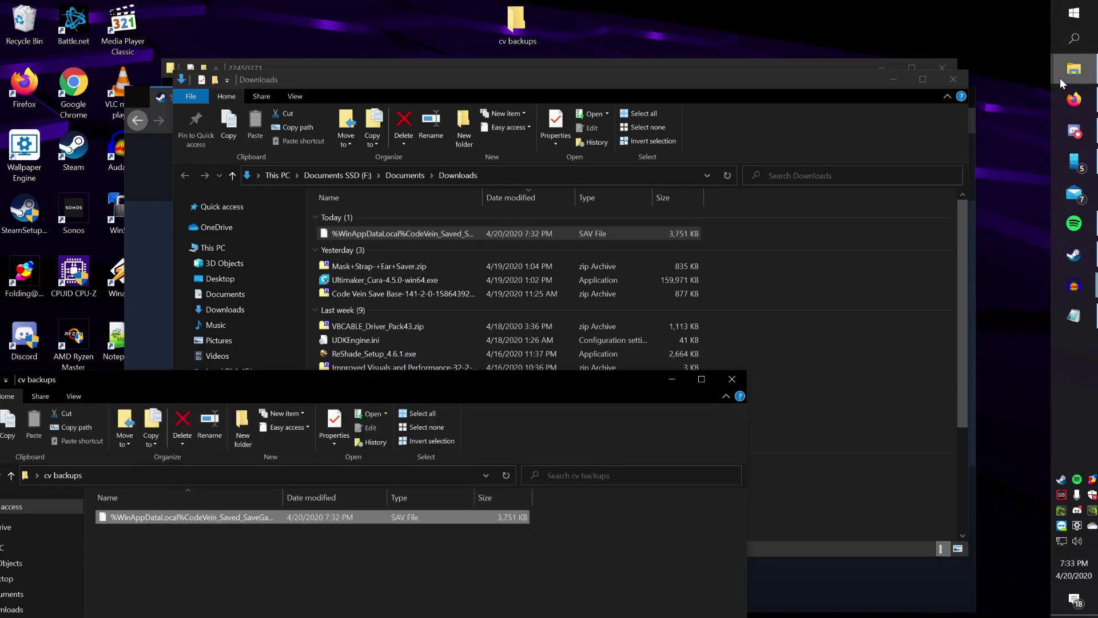
{"action": "left_click", "coordinate": [954, 81]}
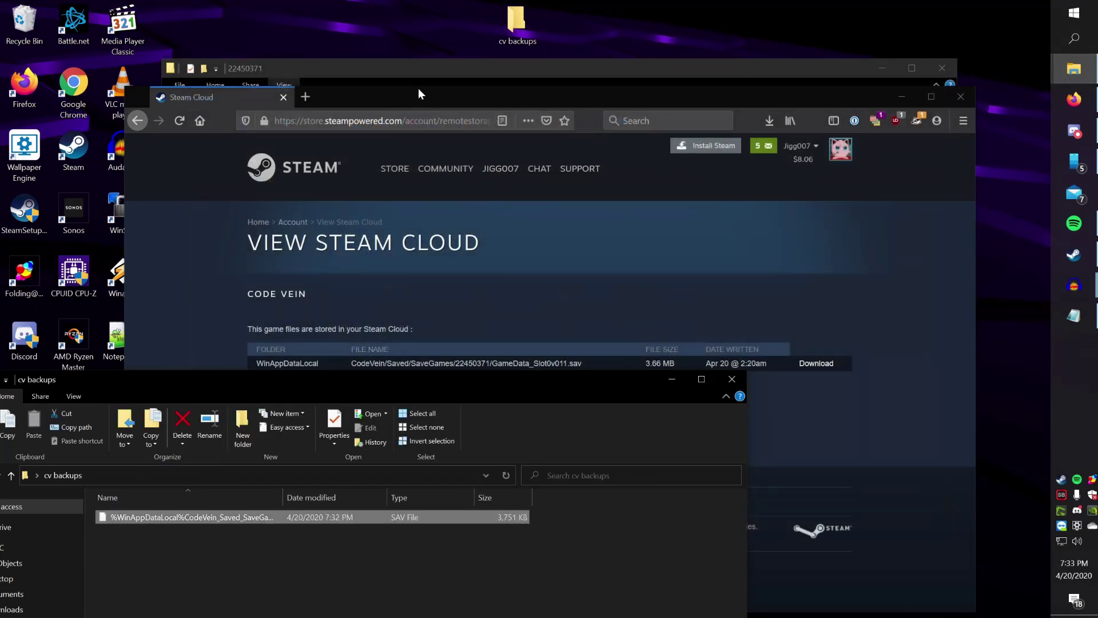
- Copy both local .sav files from the 22450371 folder into cv backups
{"action": "left_click", "coordinate": [421, 70]}
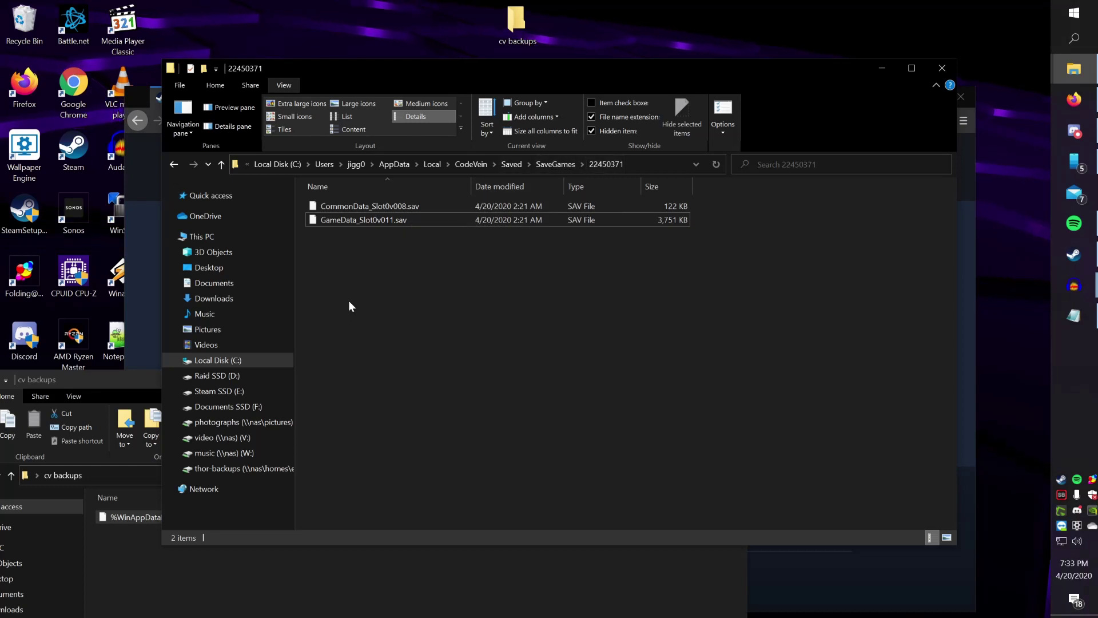
{"action": "left_click_drag", "start_coordinate": [350, 293], "coordinate": [337, 207]}
{"action": "right_click", "coordinate": [335, 225]}
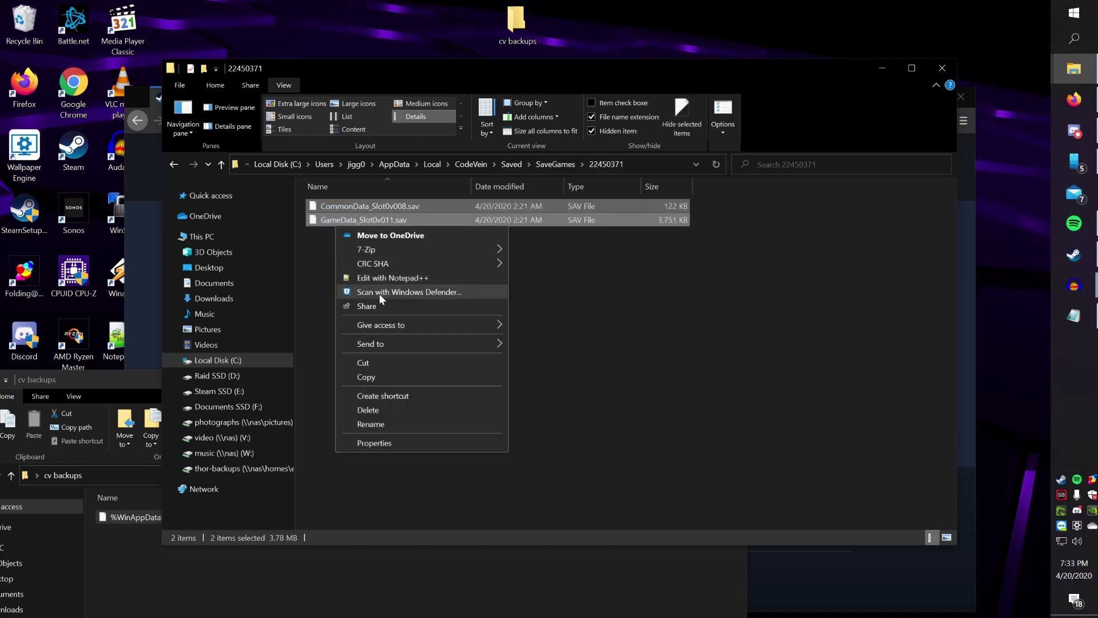
{"action": "left_click", "coordinate": [395, 377]}
{"action": "left_click", "coordinate": [148, 565]}
{"action": "right_click", "coordinate": [147, 565]}
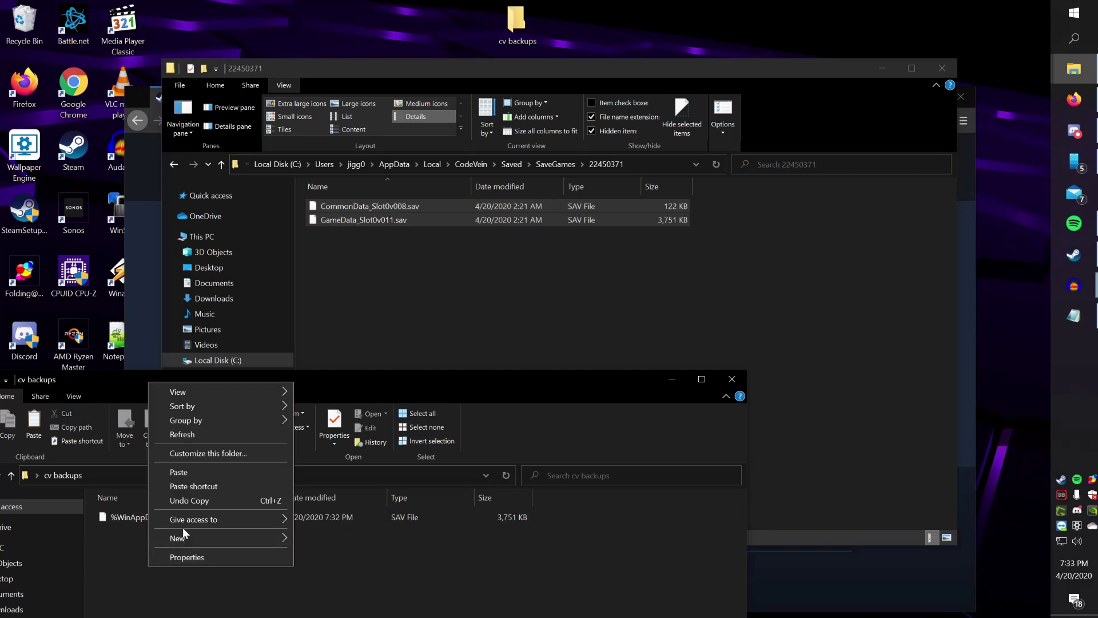
{"action": "left_click", "coordinate": [204, 474]}
{"action": "left_click", "coordinate": [475, 334]}
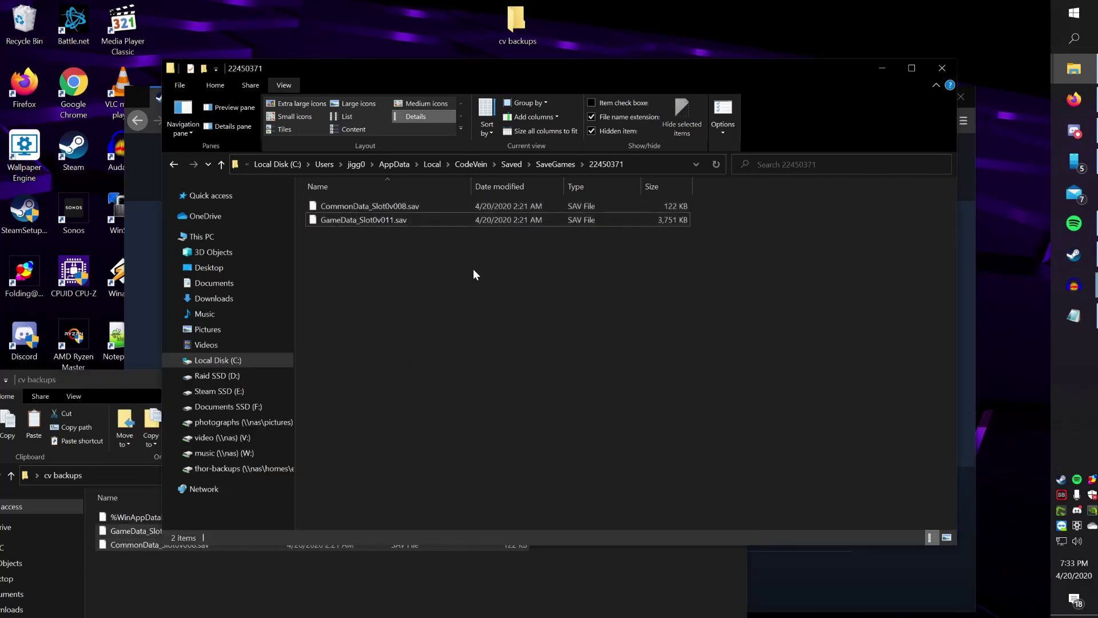
{"action": "left_click", "coordinate": [136, 593]}
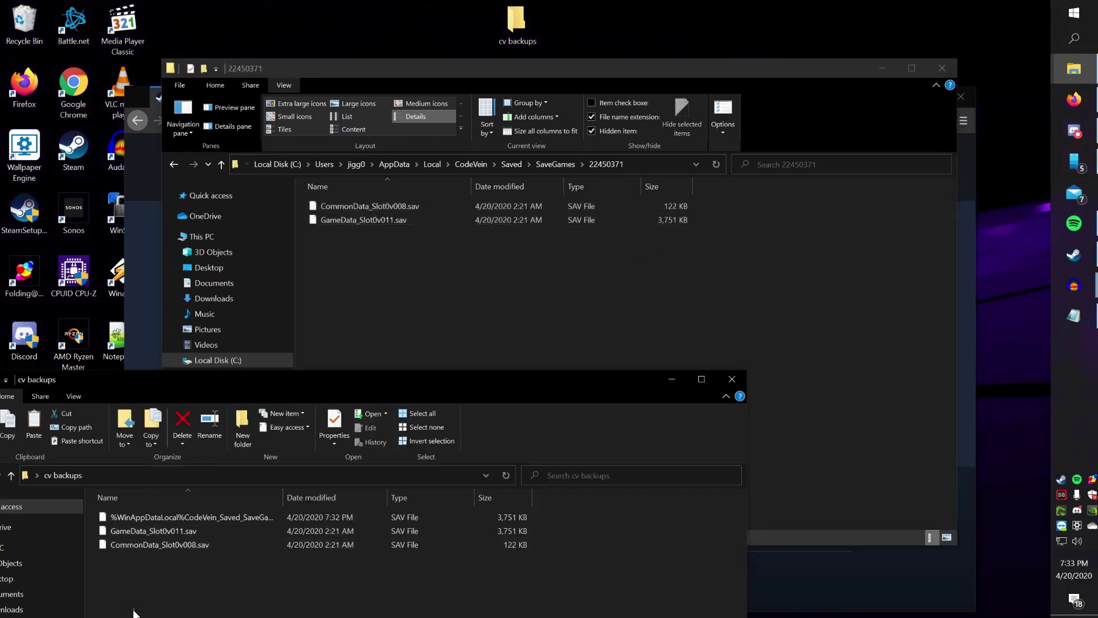
{"action": "left_click", "coordinate": [599, 296]}
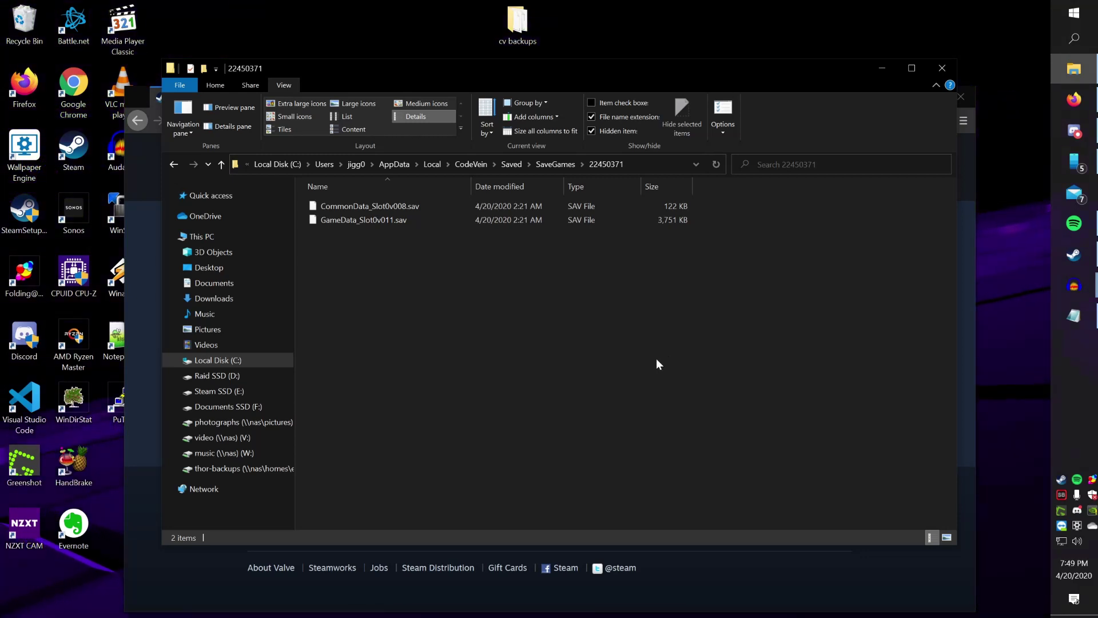
{"action": "left_click", "coordinate": [473, 165]}
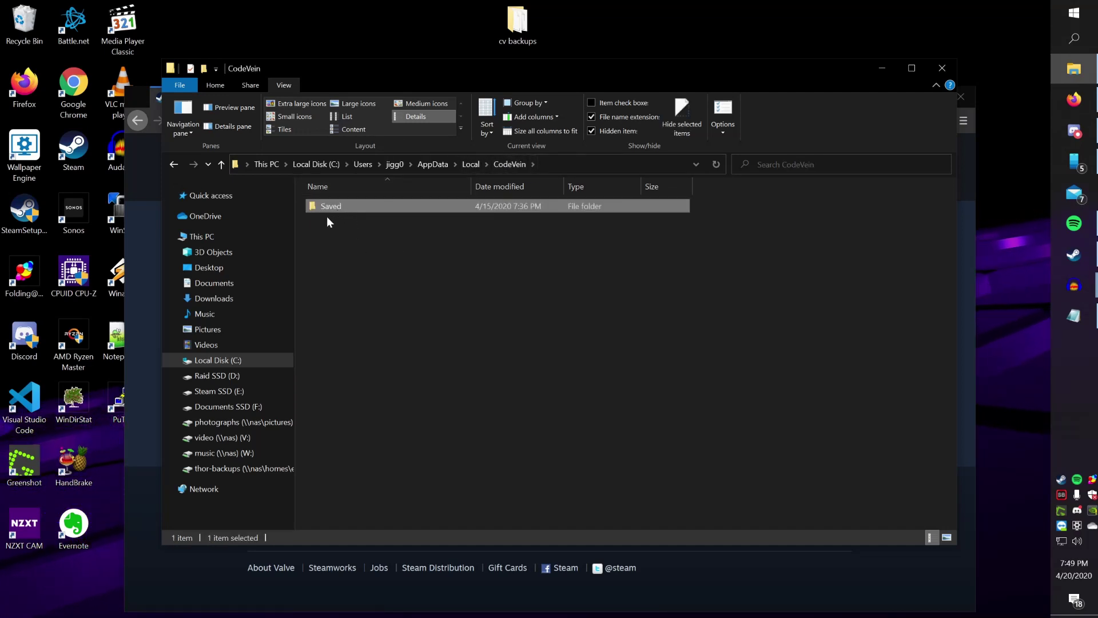
{"action": "double_click", "coordinate": [355, 206]}
{"action": "double_click", "coordinate": [354, 233]}
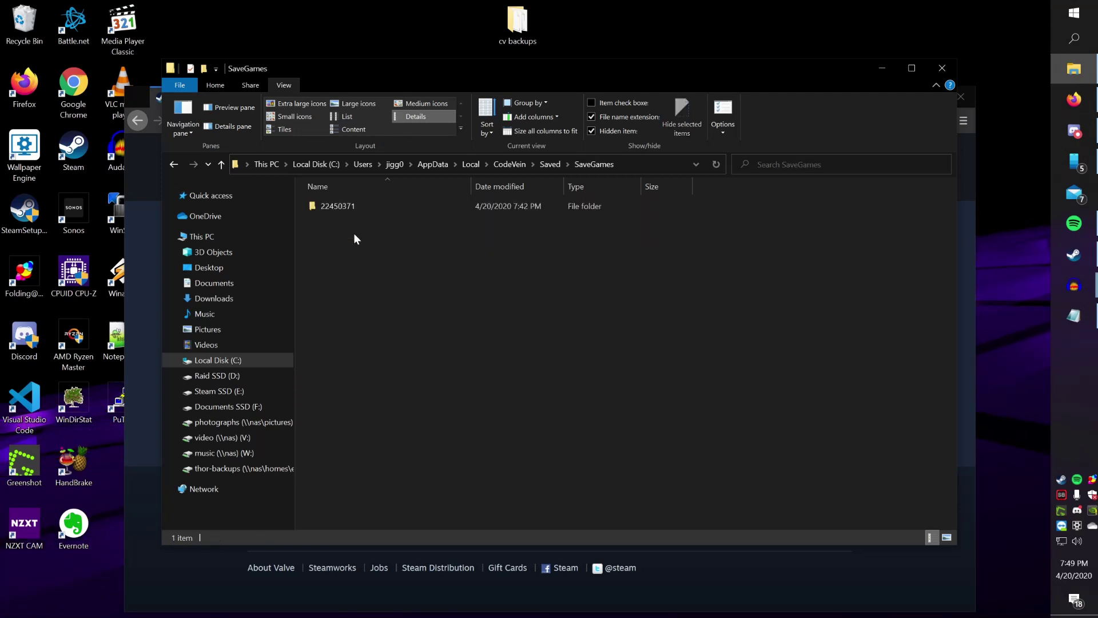
{"action": "double_click", "coordinate": [366, 206]}
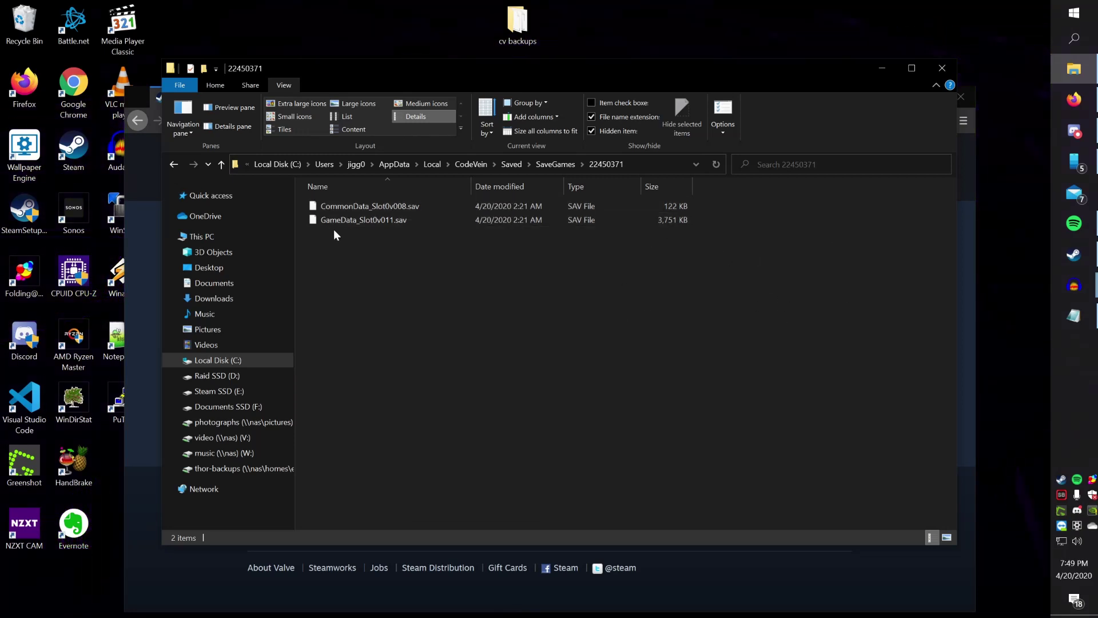
- Copy CommonData_Slot0v008.sav and GameData_Slot0v011.sav up into SaveGames beside folder 22450371
{"action": "left_click_drag", "start_coordinate": [400, 258], "coordinate": [309, 198]}
{"action": "right_click", "coordinate": [363, 206]}
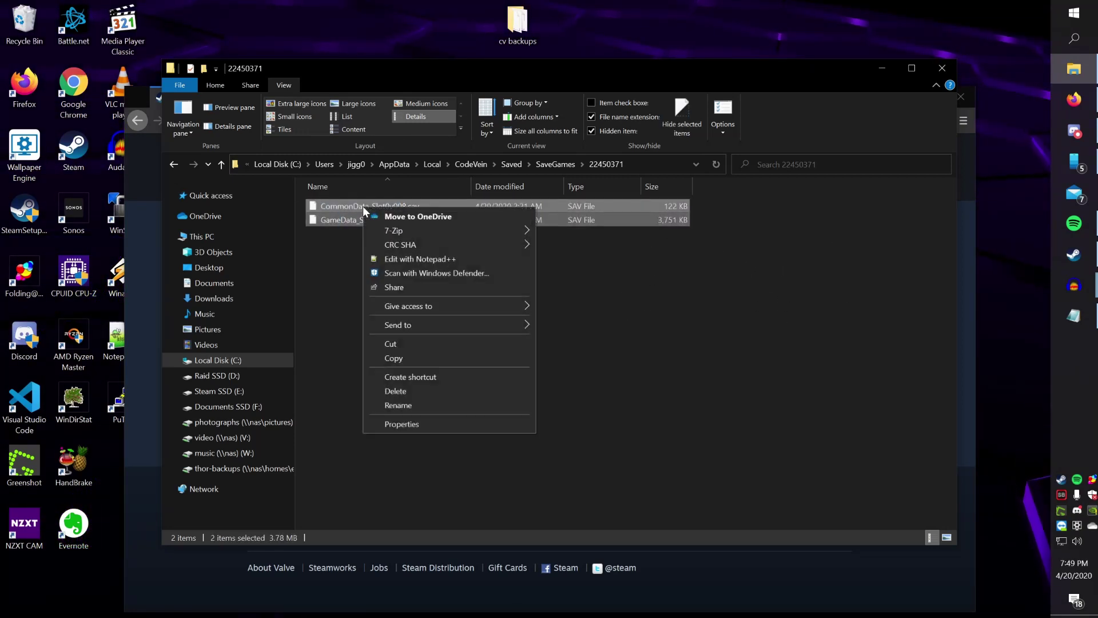
{"action": "left_click", "coordinate": [440, 358]}
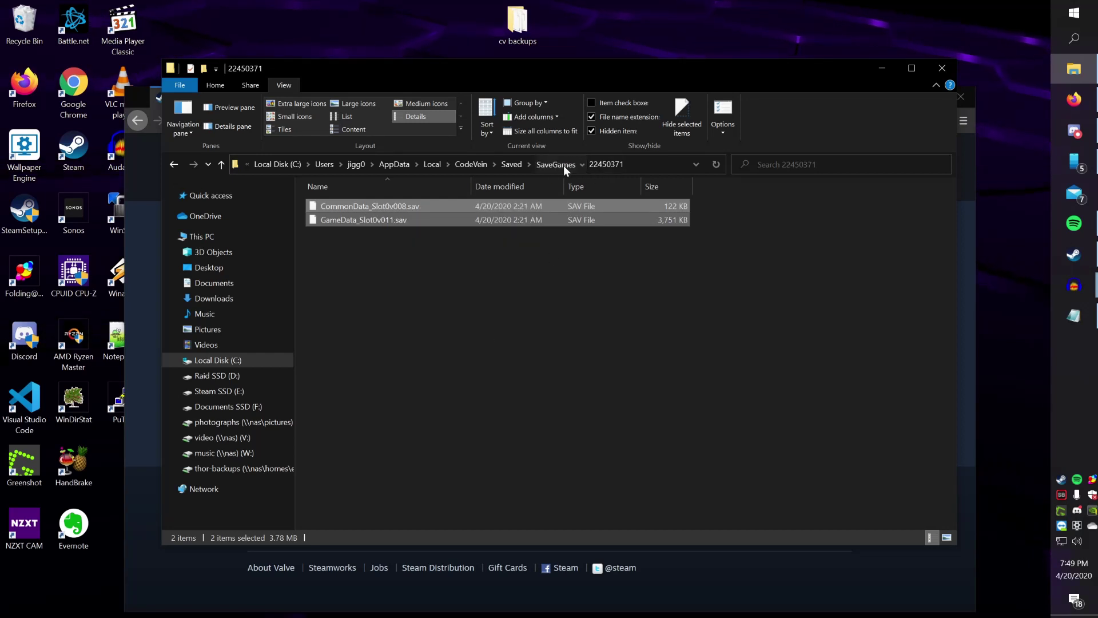
{"action": "left_click", "coordinate": [563, 165]}
{"action": "left_click", "coordinate": [391, 286]}
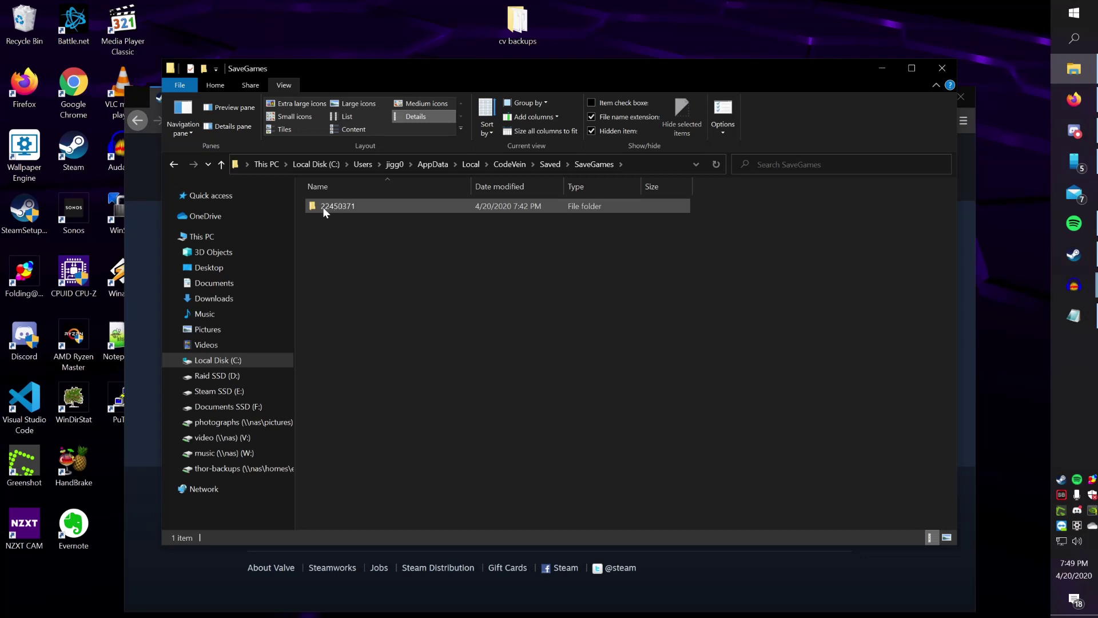
{"action": "right_click", "coordinate": [361, 268]}
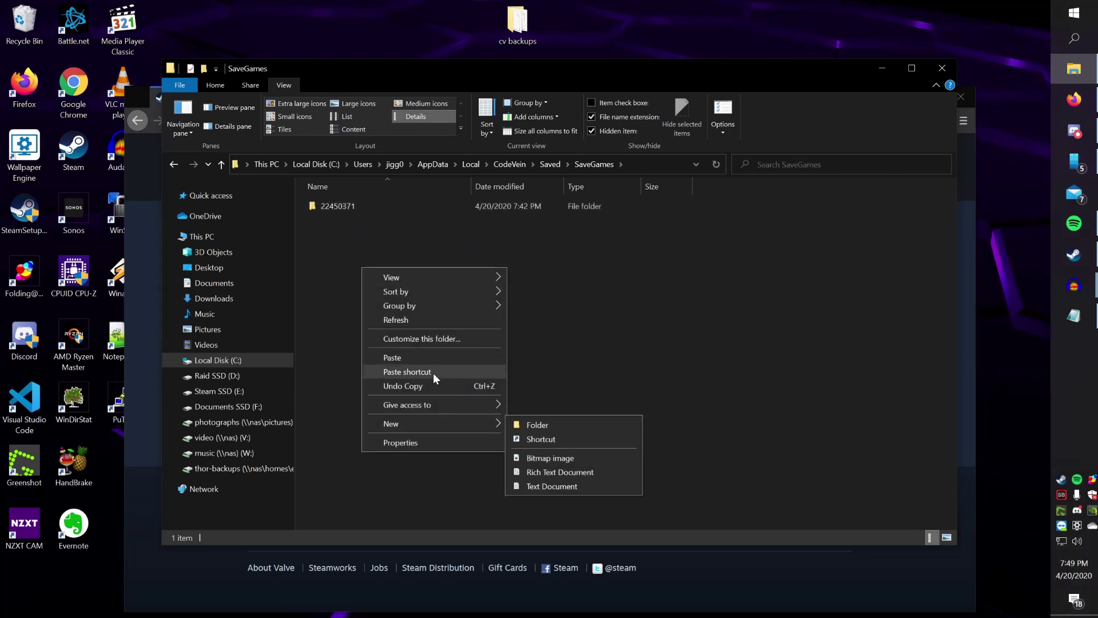
{"action": "left_click", "coordinate": [418, 356]}
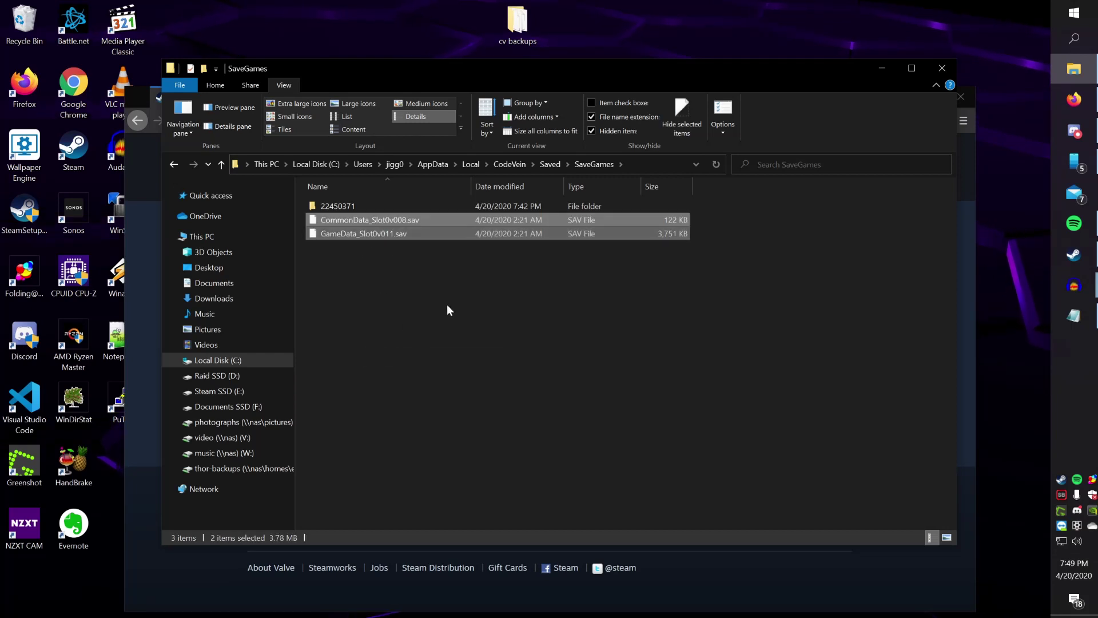
{"action": "left_click", "coordinate": [432, 253]}
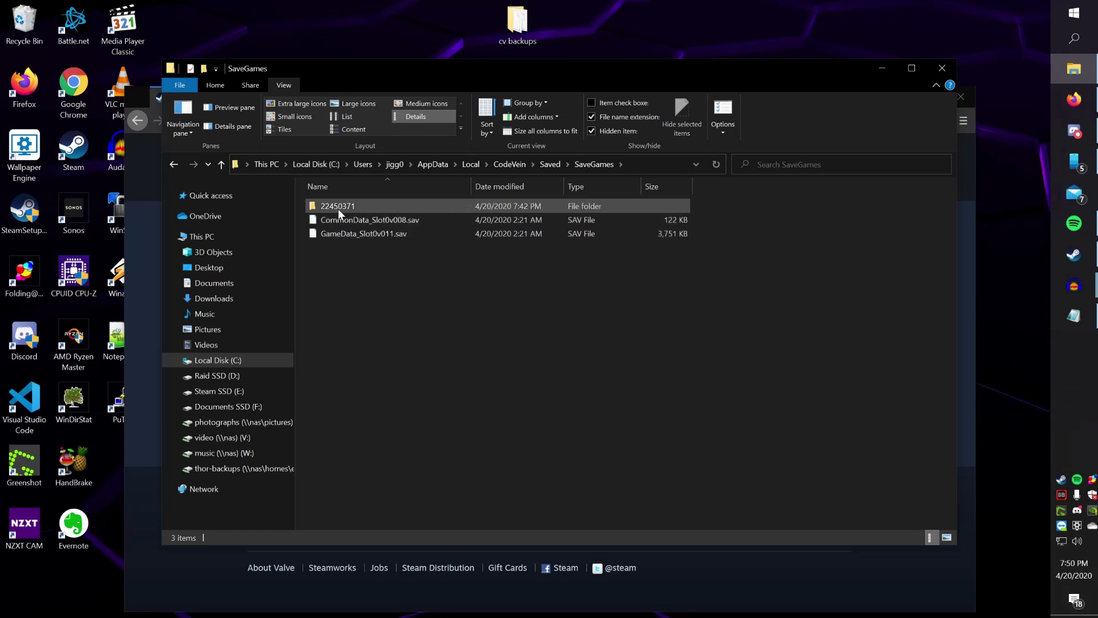
- Drag both .sav files into 22450371, replacing the existing files, then open that folder
{"action": "left_click_drag", "start_coordinate": [350, 234], "coordinate": [349, 207]}
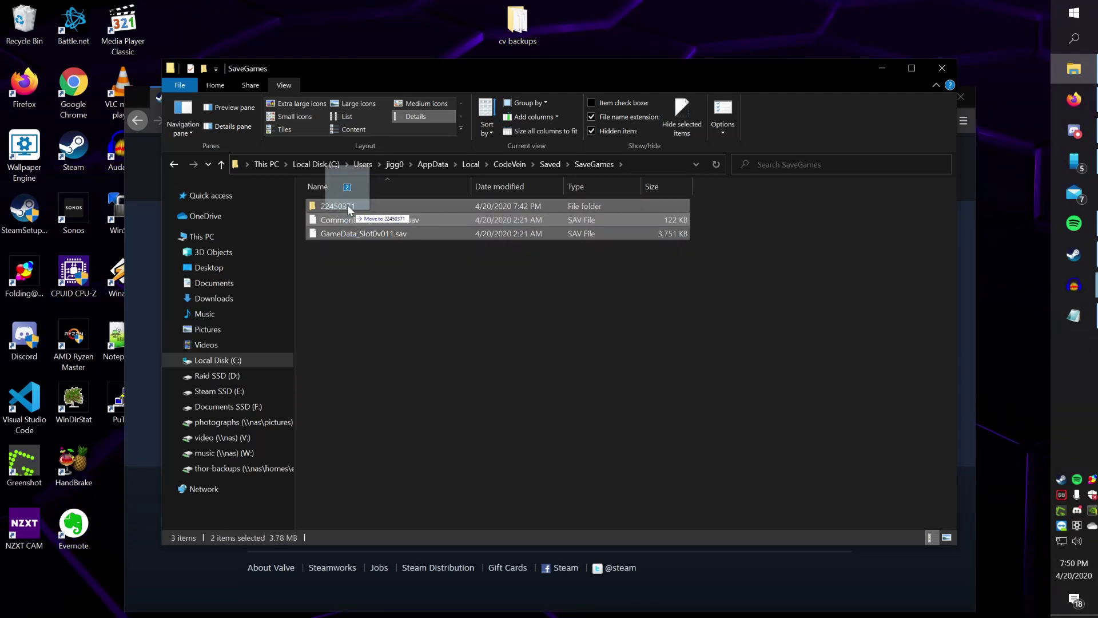
{"action": "left_click_drag", "start_coordinate": [348, 204], "coordinate": [348, 204]}
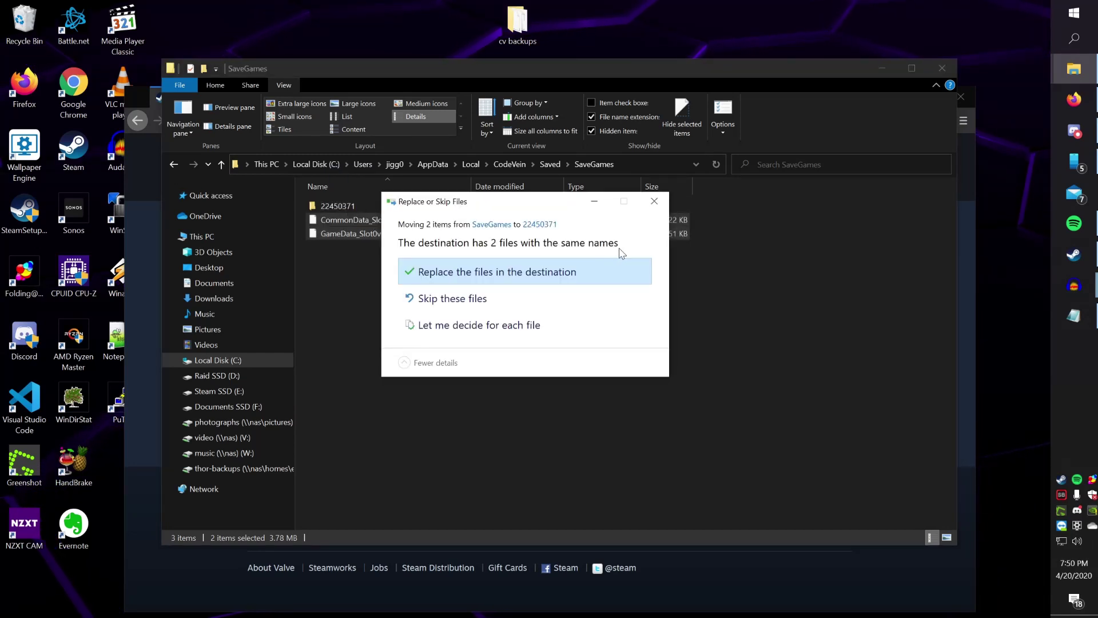
{"action": "left_click", "coordinate": [503, 275]}
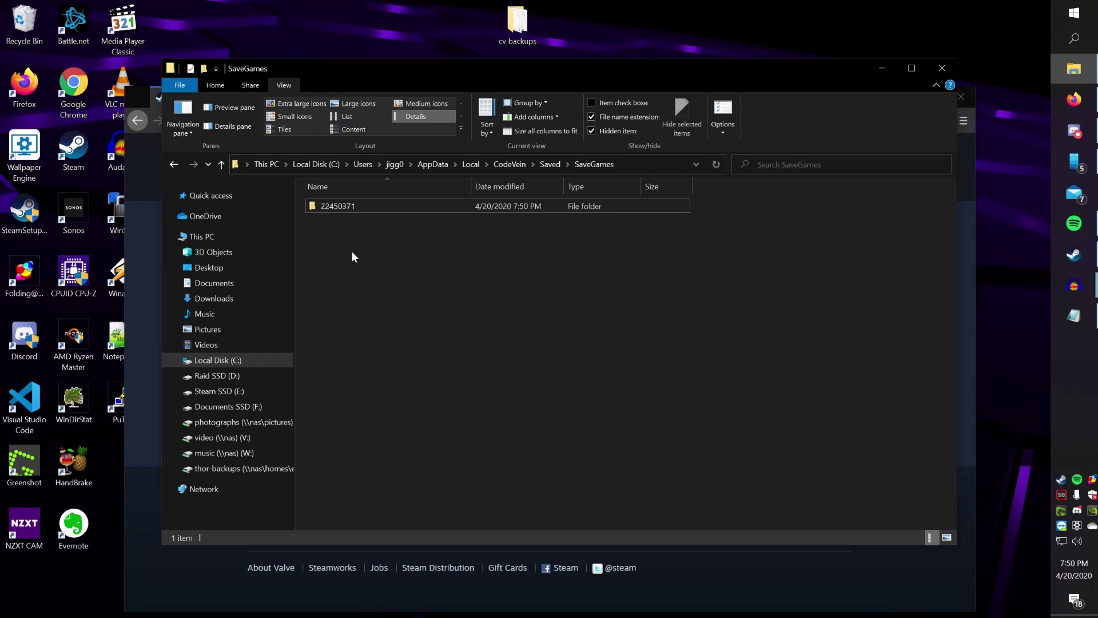
{"action": "double_click", "coordinate": [375, 214]}
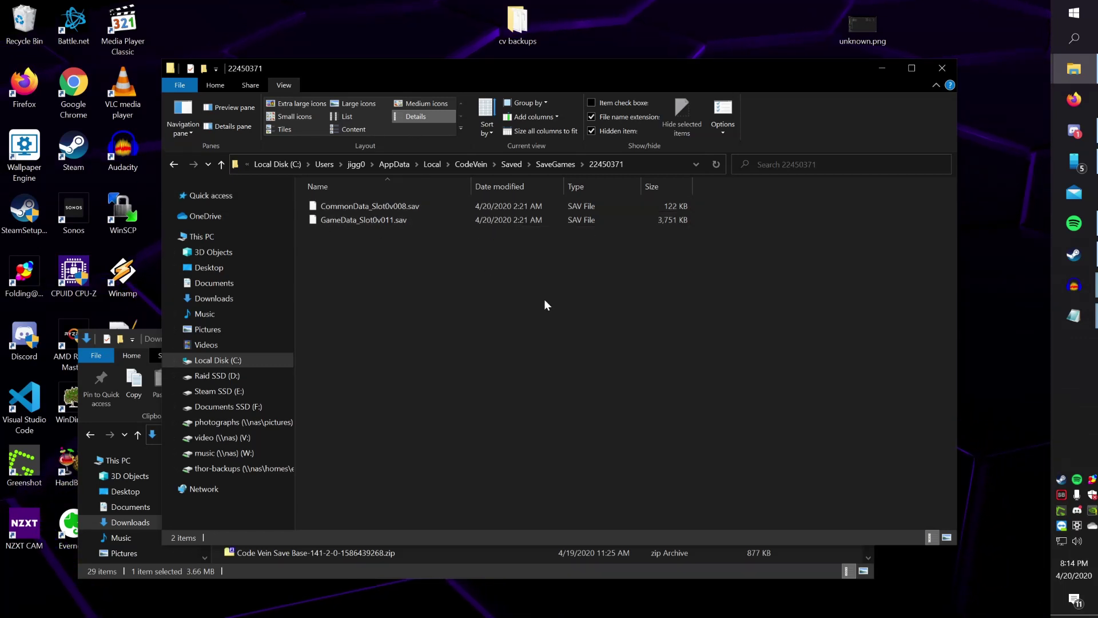
{"action": "left_click", "coordinate": [359, 224]}
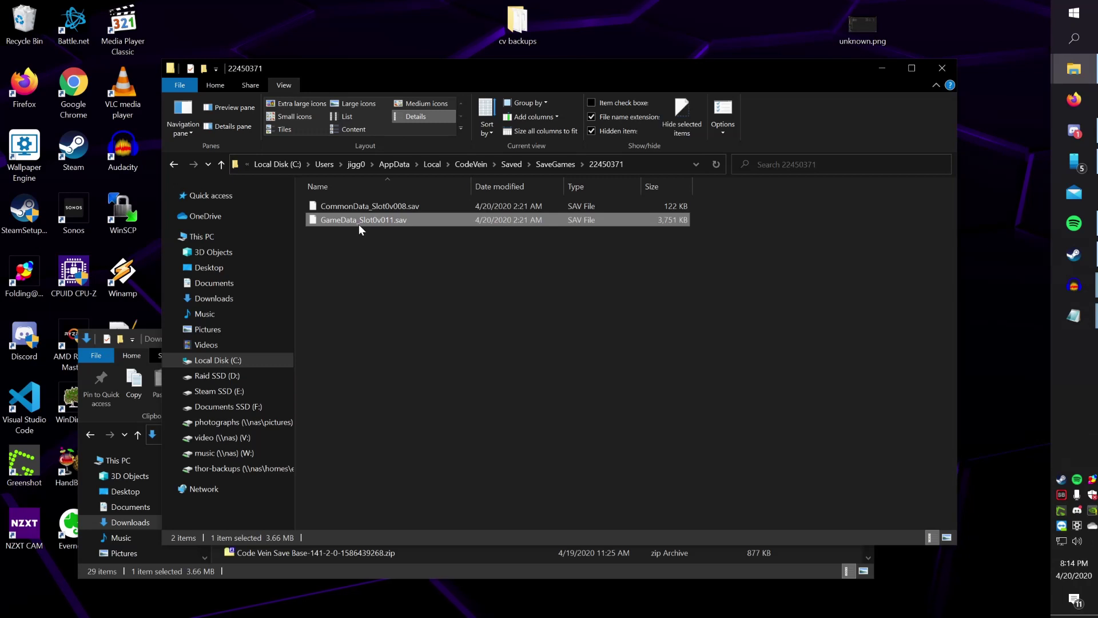
{"action": "left_click", "coordinate": [427, 291]}
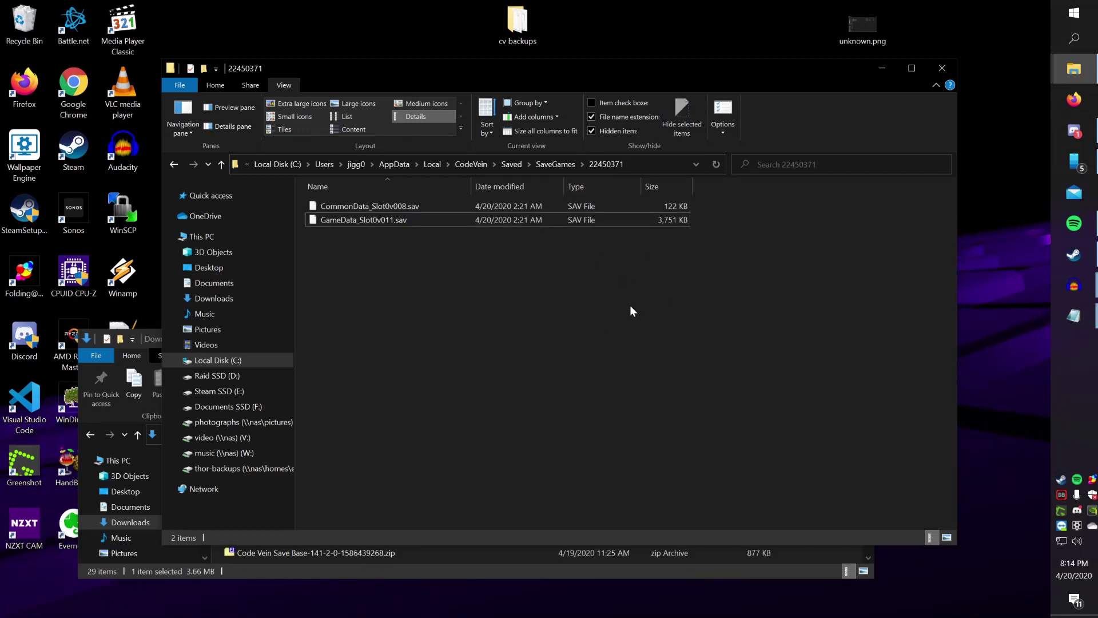
- Go back through CodeVein > Saved > SaveGames into folder 22450371
{"action": "left_click", "coordinate": [475, 164]}
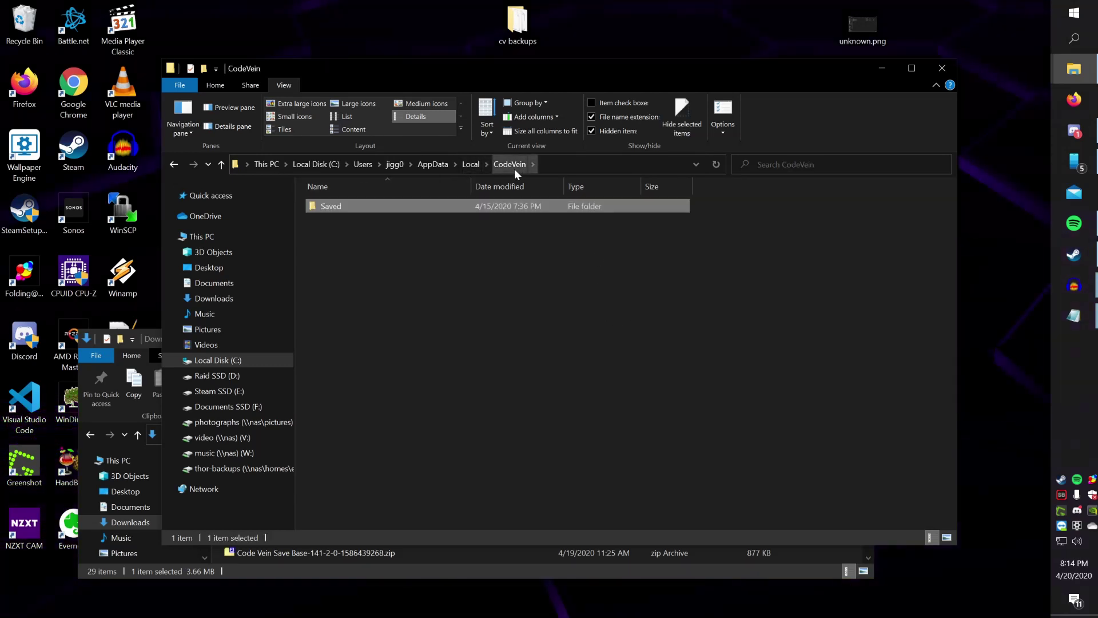
{"action": "double_click", "coordinate": [348, 207]}
{"action": "double_click", "coordinate": [361, 237]}
{"action": "double_click", "coordinate": [361, 209]}
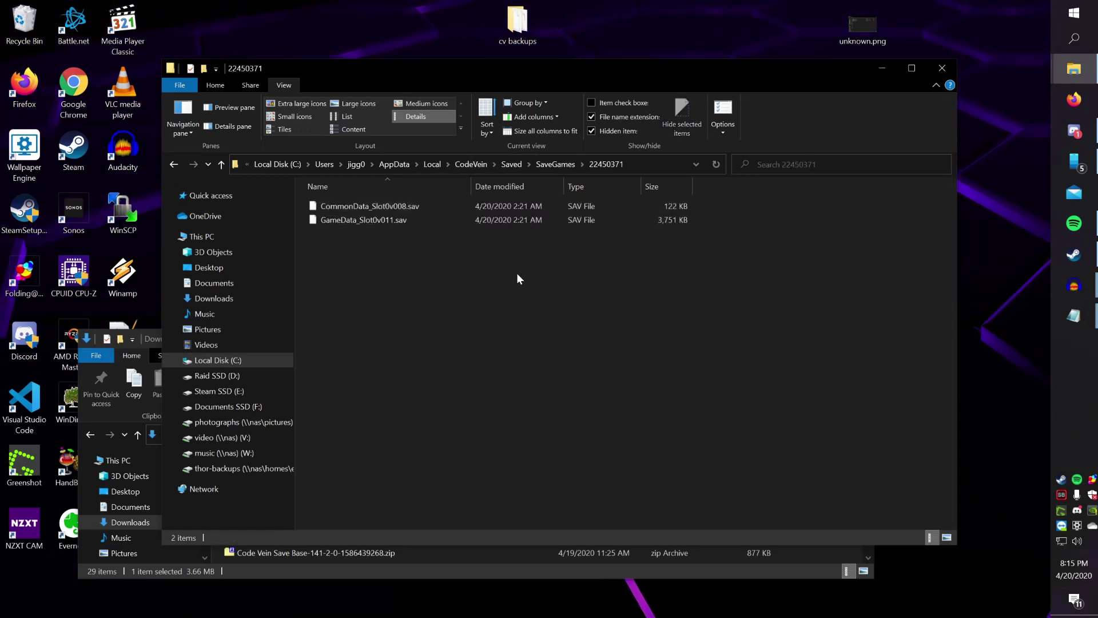
- Delete both .sav files from folder 22450371, leaving it empty
{"action": "left_click_drag", "start_coordinate": [518, 274], "coordinate": [304, 200]}
{"action": "right_click", "coordinate": [353, 218]}
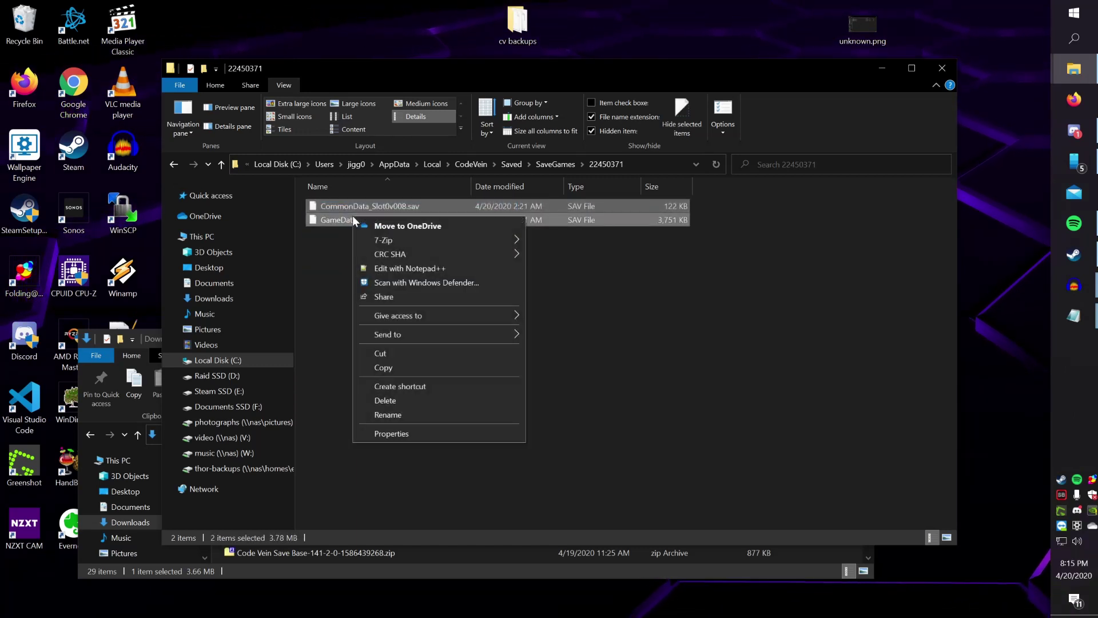
{"action": "left_click", "coordinate": [442, 400]}
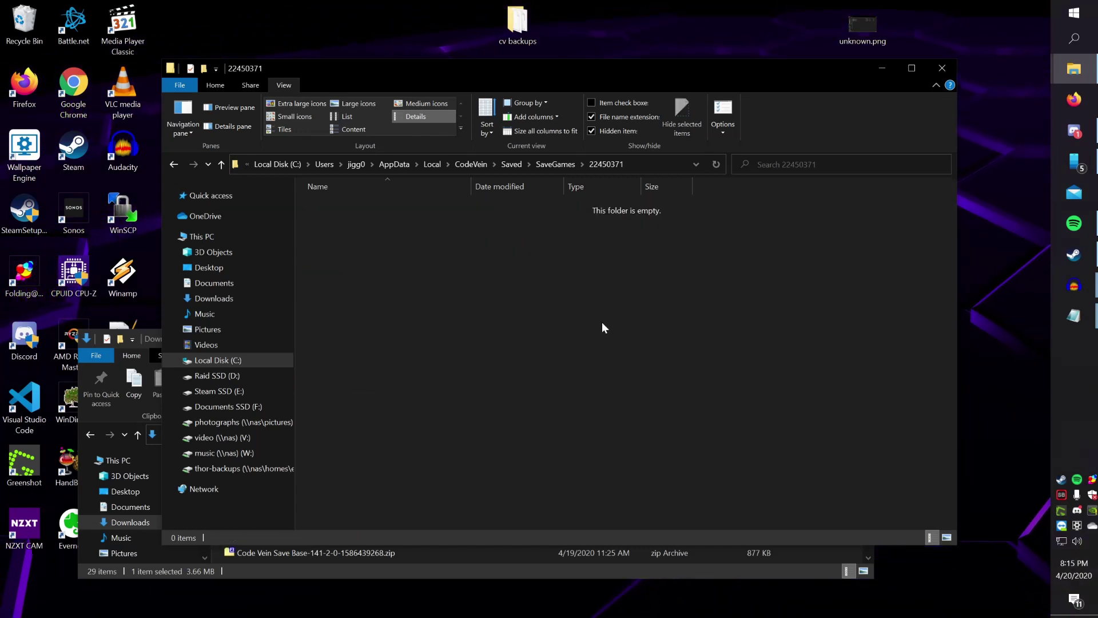
{"action": "left_click", "coordinate": [669, 6]}
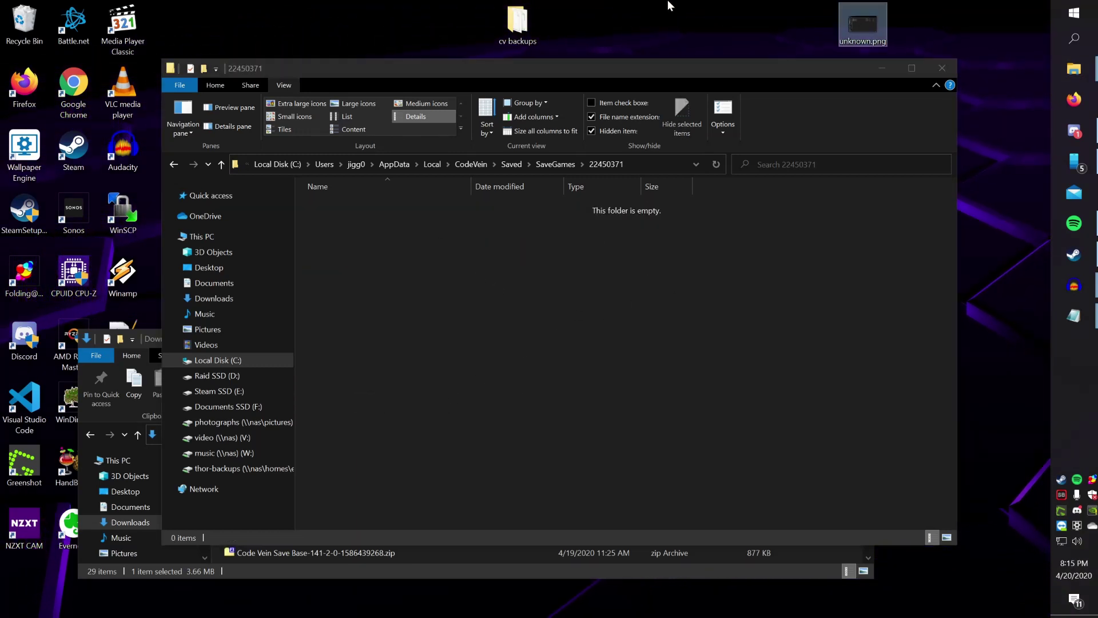
- Launch Code Vein from Windows Search, pass the title screen and confirm English for the terms
{"action": "key", "text": "super"}
{"action": "type", "text": "code"}
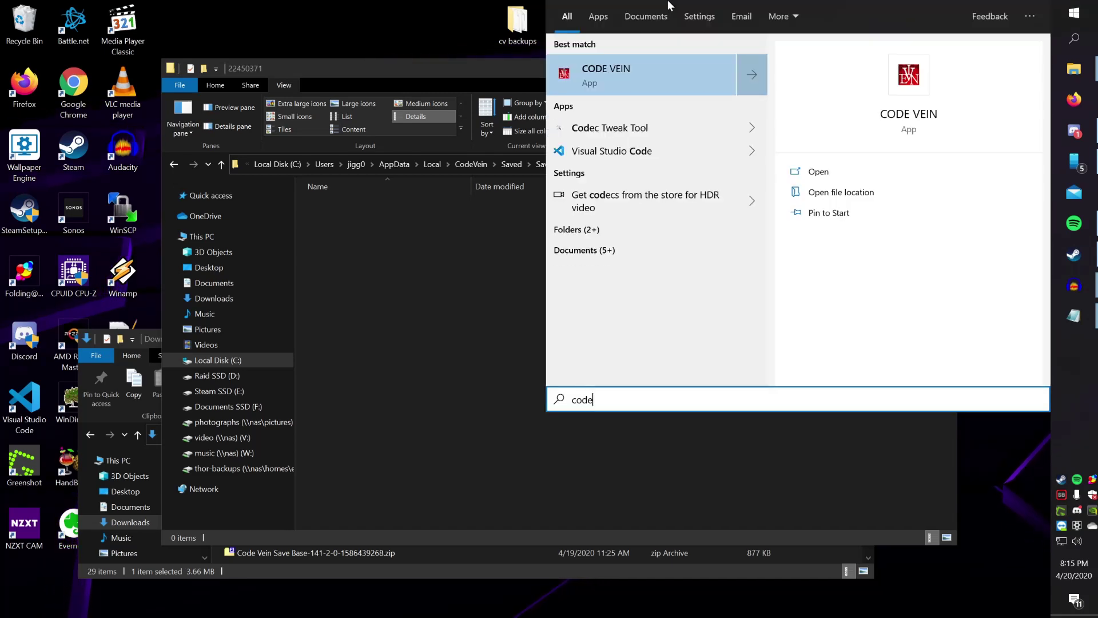
{"action": "key", "text": "Escape"}
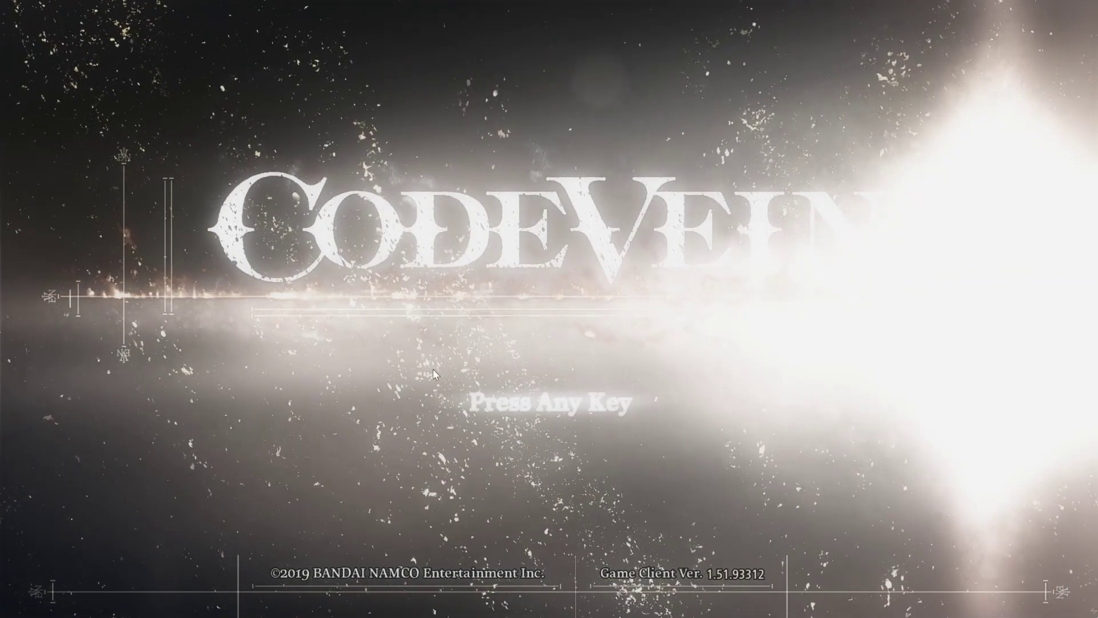
{"action": "left_click", "coordinate": [439, 327]}
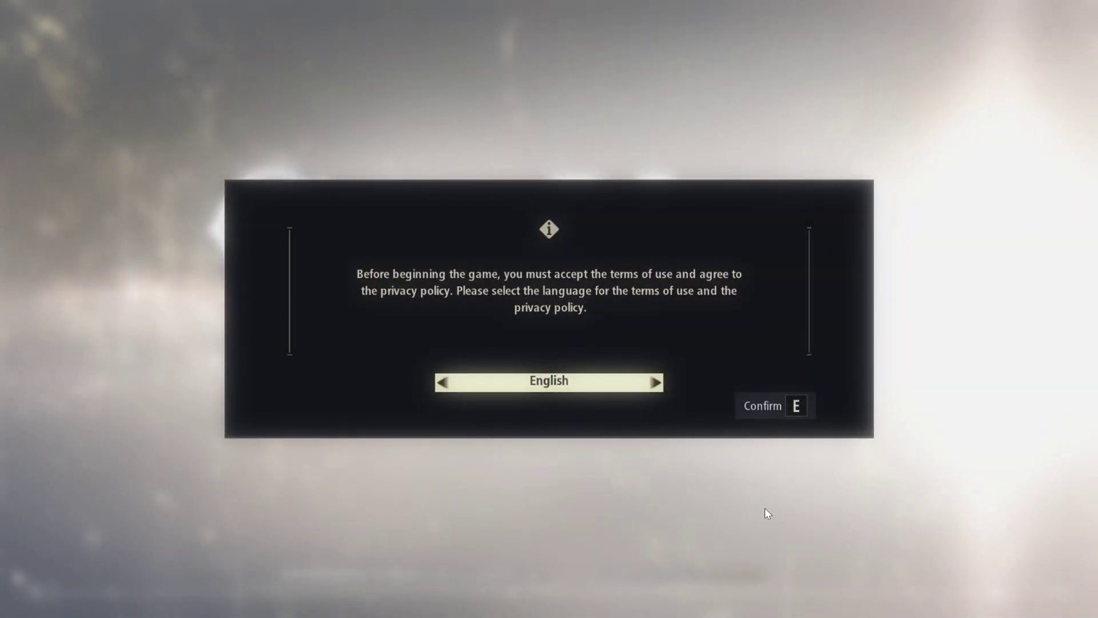
{"action": "left_click", "coordinate": [763, 406]}
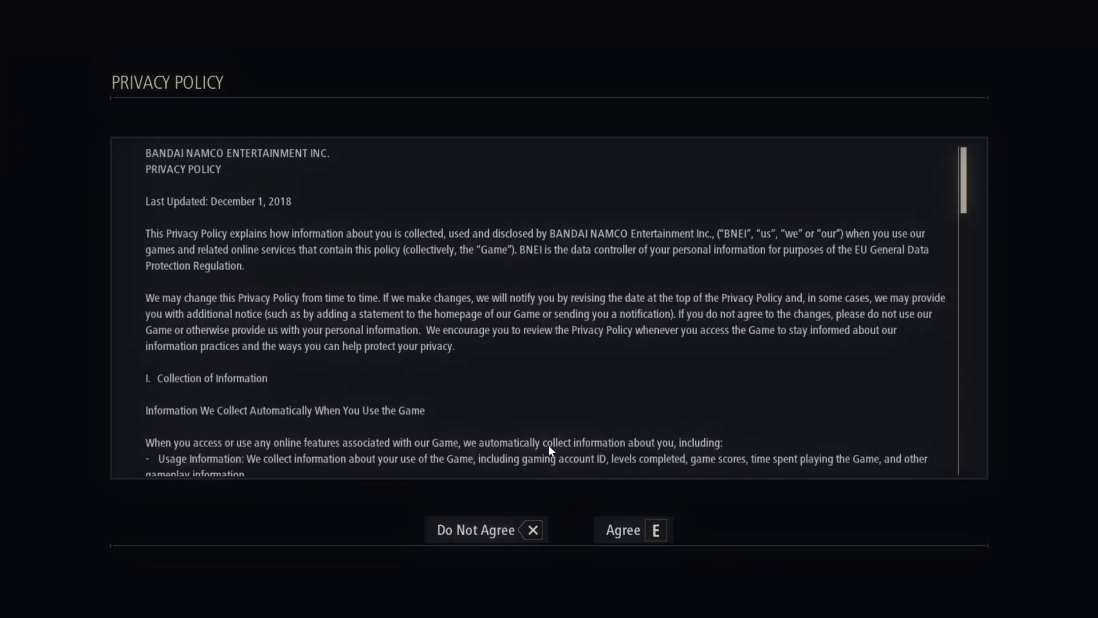
- Agree to the privacy policy, answer the analytics prompt, and keep North America as region
{"action": "left_click", "coordinate": [661, 529]}
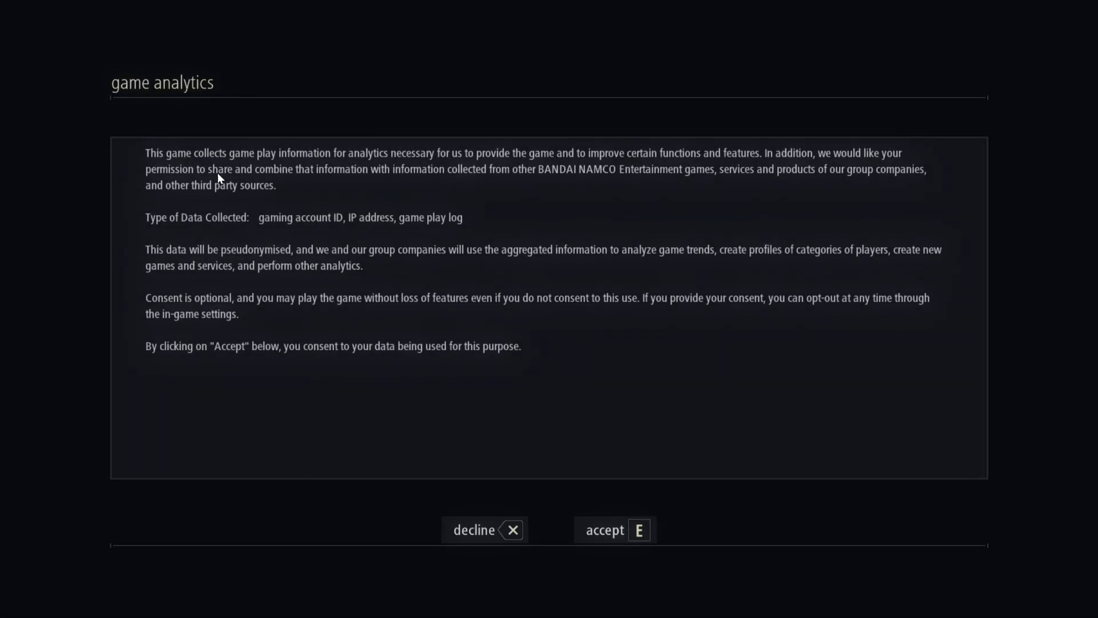
{"action": "left_click", "coordinate": [652, 531]}
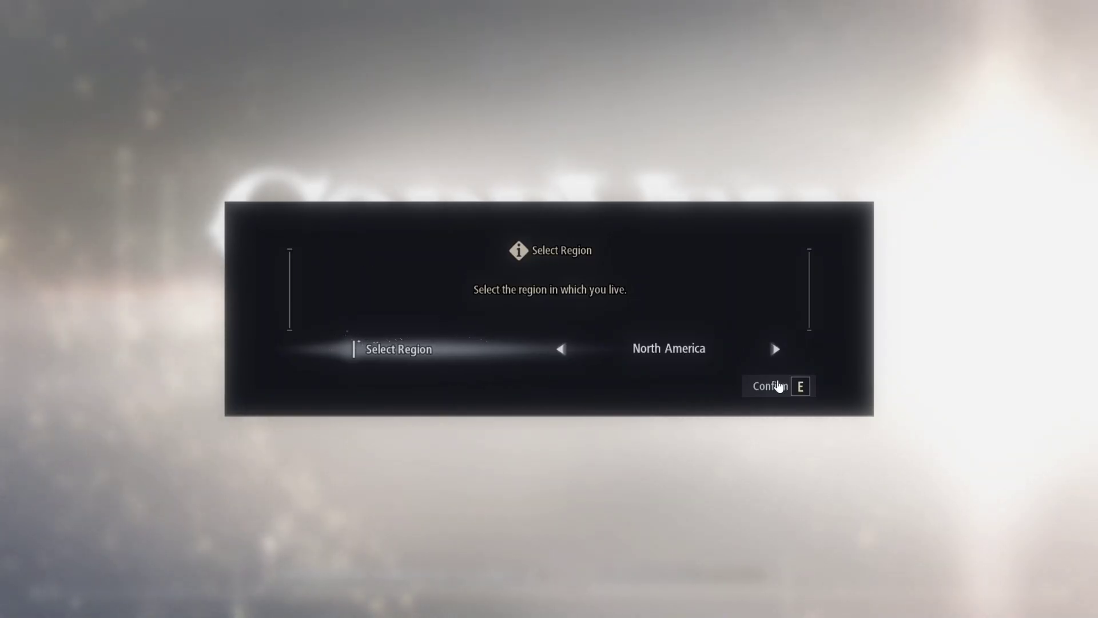
{"action": "left_click", "coordinate": [764, 387]}
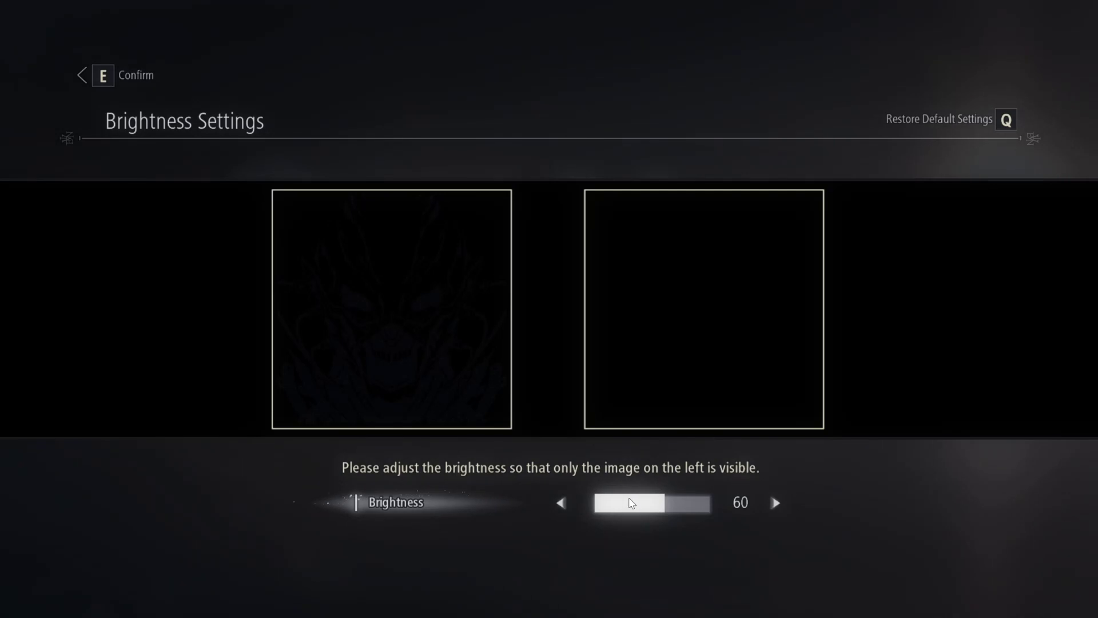
- Raise brightness to 93 and dismiss the special content notices
{"action": "scroll", "coordinate": [708, 506], "scroll_direction": "up", "scroll_amount": 10}
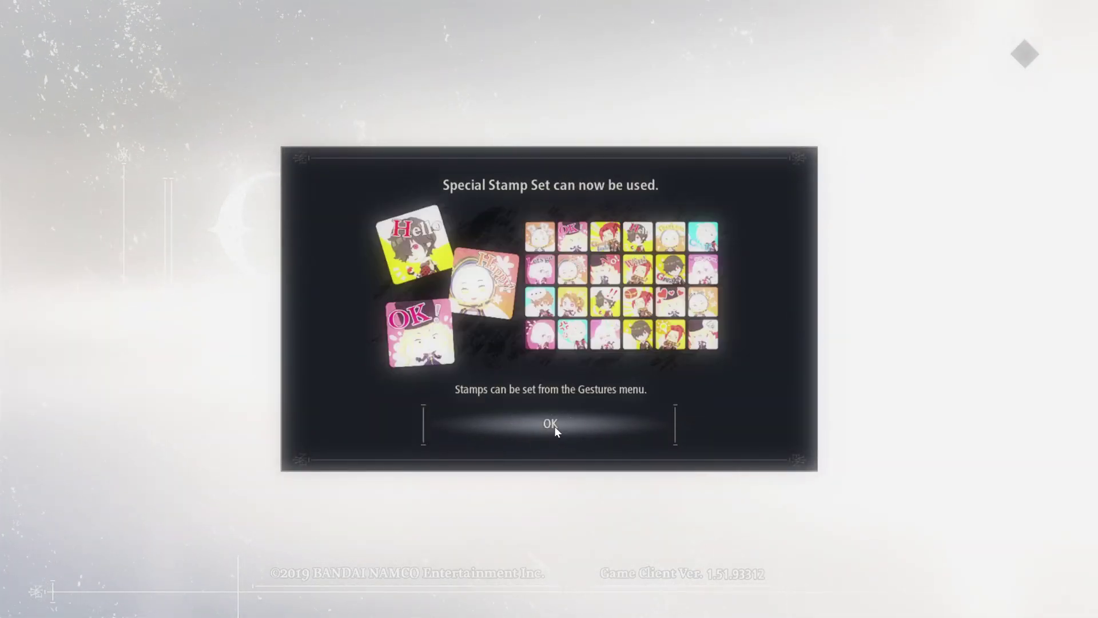
{"action": "left_click", "coordinate": [557, 436]}
{"action": "left_click", "coordinate": [555, 432]}
{"action": "left_click", "coordinate": [554, 440]}
{"action": "left_click", "coordinate": [555, 449]}
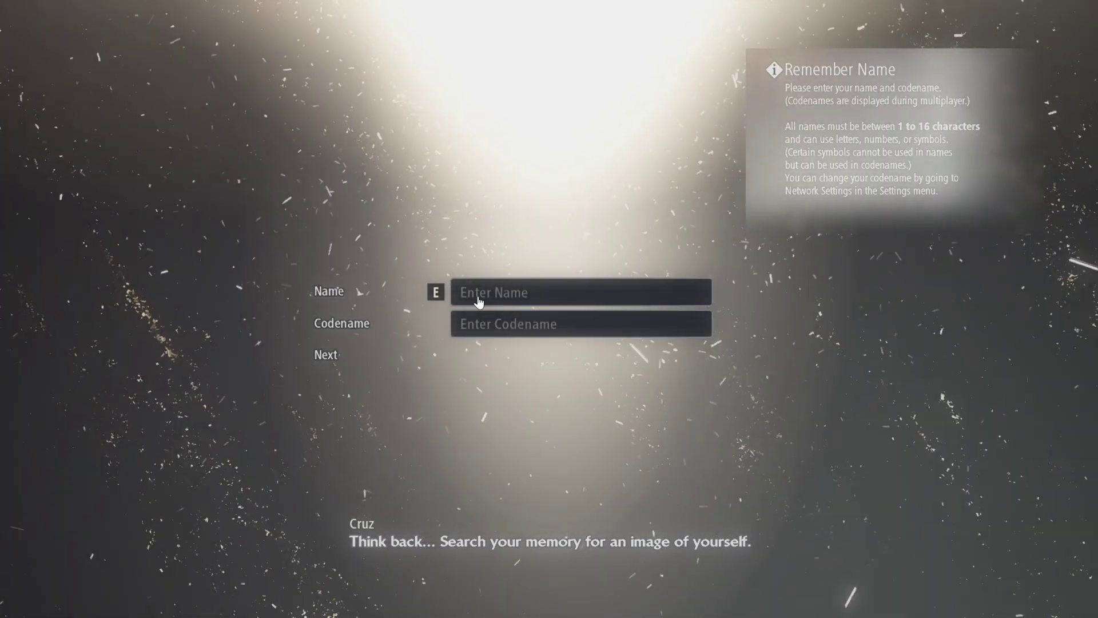
- Enter 'hi hello' as the character name and 'cool guy' as the codename
{"action": "left_click", "coordinate": [479, 301]}
{"action": "type", "text": "hi hello"}
{"action": "key", "text": "Return"}
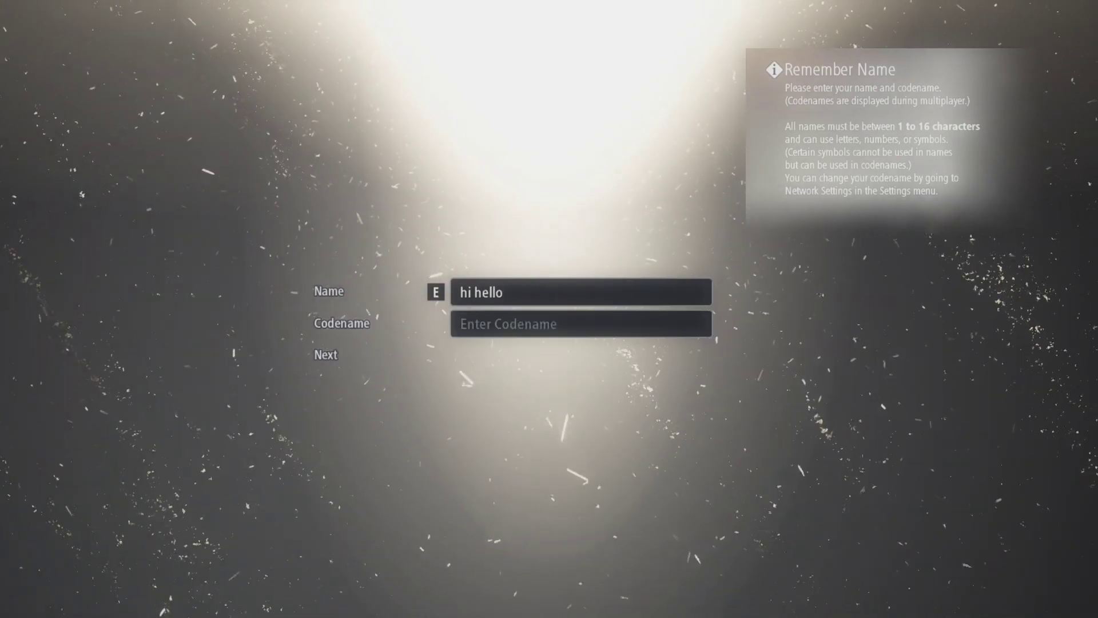
{"action": "left_click", "coordinate": [532, 324]}
{"action": "type", "text": "cool guy"}
{"action": "key", "text": "Return"}
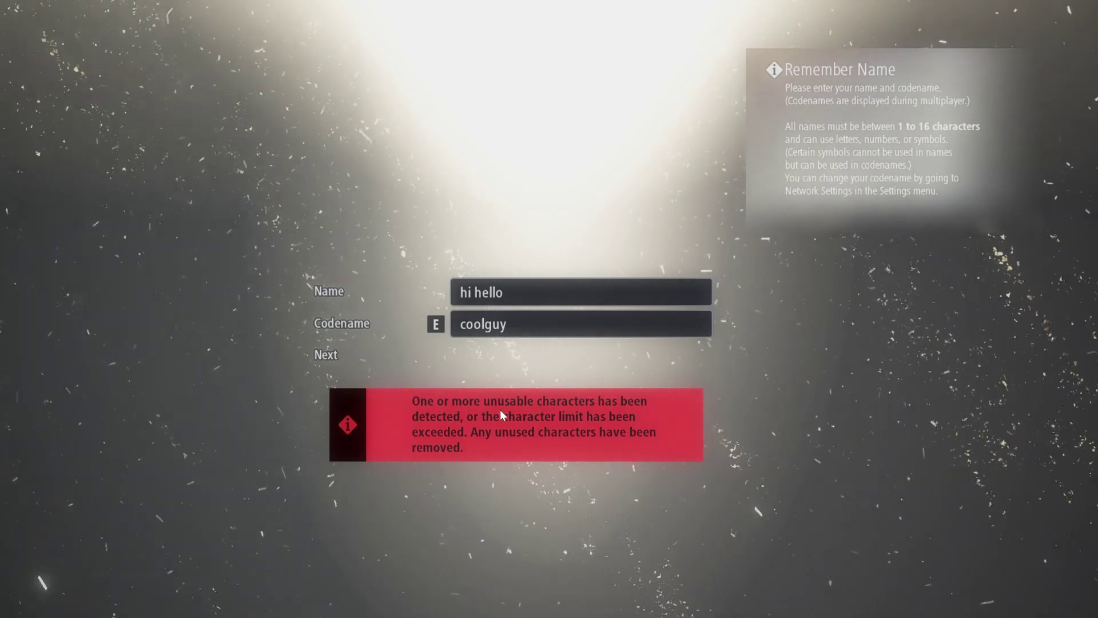
- Shorten the name to 'hi' and continue to character customization
{"action": "left_click", "coordinate": [475, 299]}
{"action": "key", "text": "BackSpace"}
{"action": "key", "text": "BackSpace"}
{"action": "key", "text": "BackSpace"}
{"action": "key", "text": "BackSpace"}
{"action": "key", "text": "BackSpace"}
{"action": "key", "text": "BackSpace"}
{"action": "key", "text": "Return"}
{"action": "key", "text": "Return"}
{"action": "left_click", "coordinate": [343, 367]}
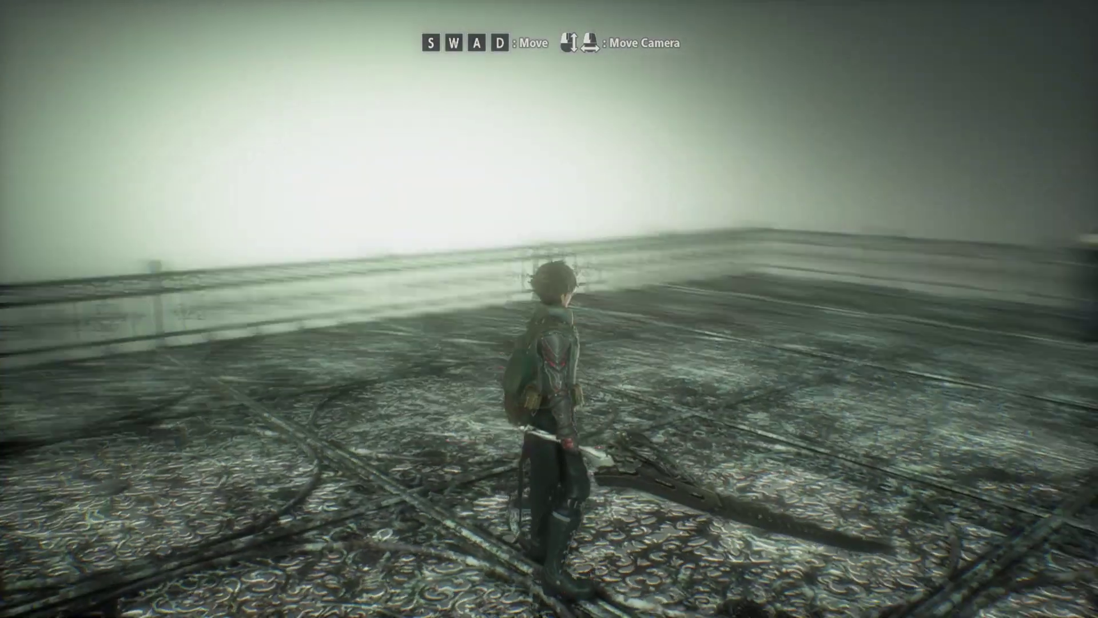
- Run the character to the glowing object and interact with it
{"action": "key", "text": "Escape"}
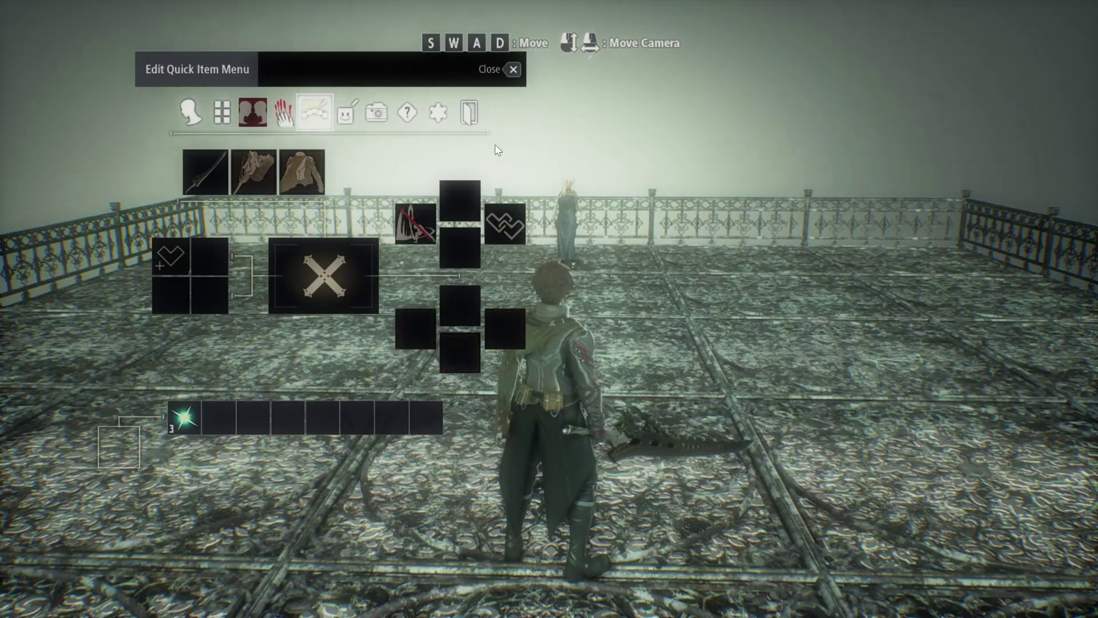
{"action": "key", "text": "Escape"}
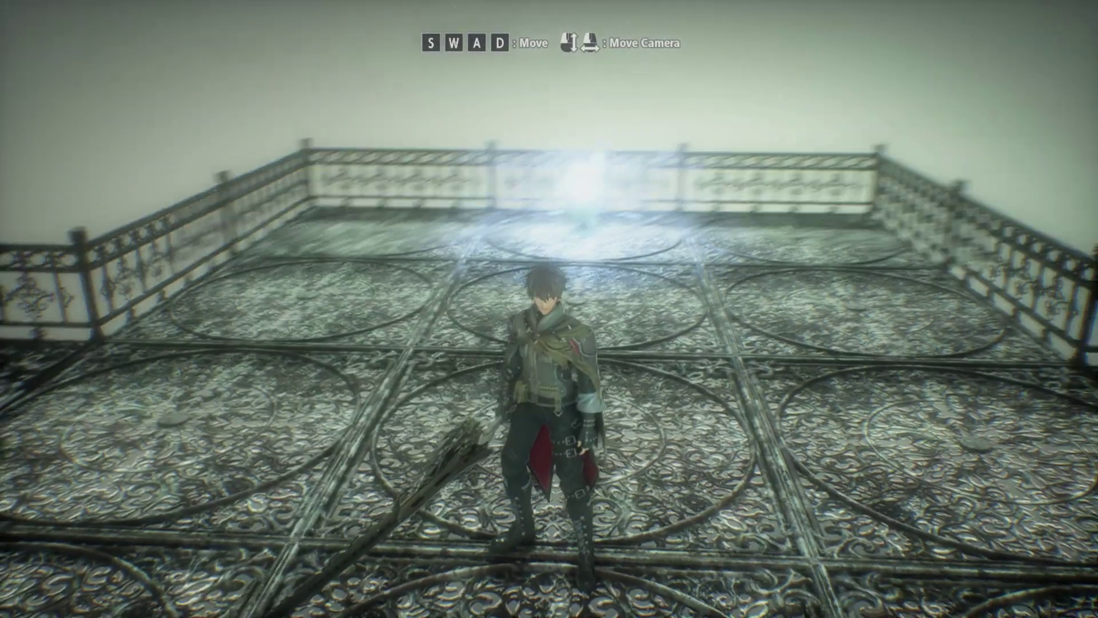
{"action": "key", "text": "w"}
{"action": "key", "text": "e"}
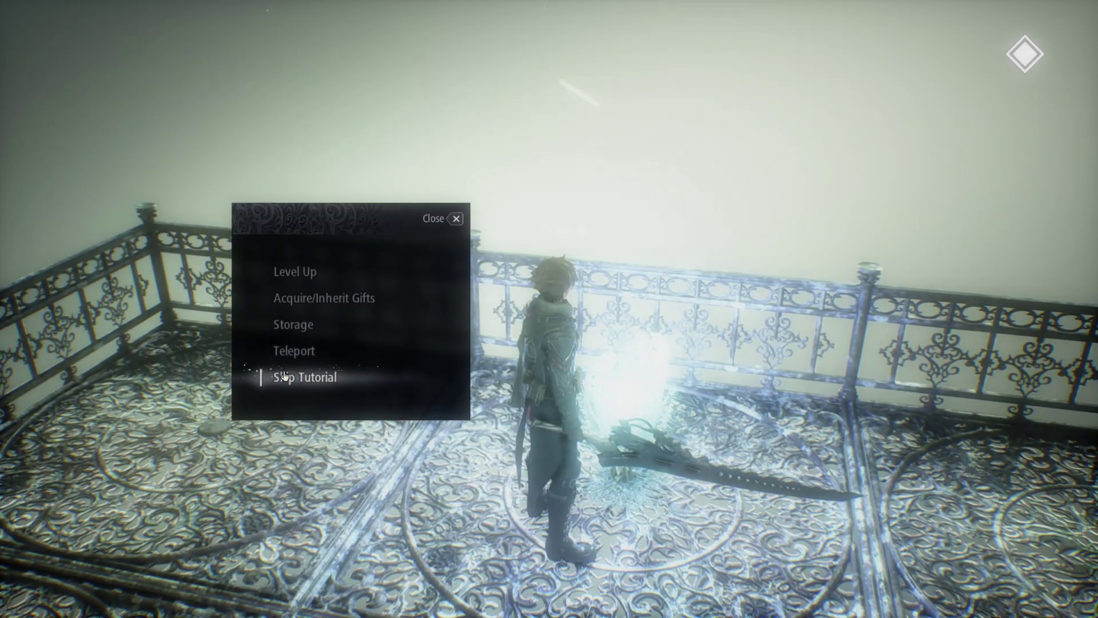
- Decline skipping the tutorial and walk the character down the ruined street
{"action": "left_click", "coordinate": [297, 377]}
{"action": "left_click", "coordinate": [580, 335]}
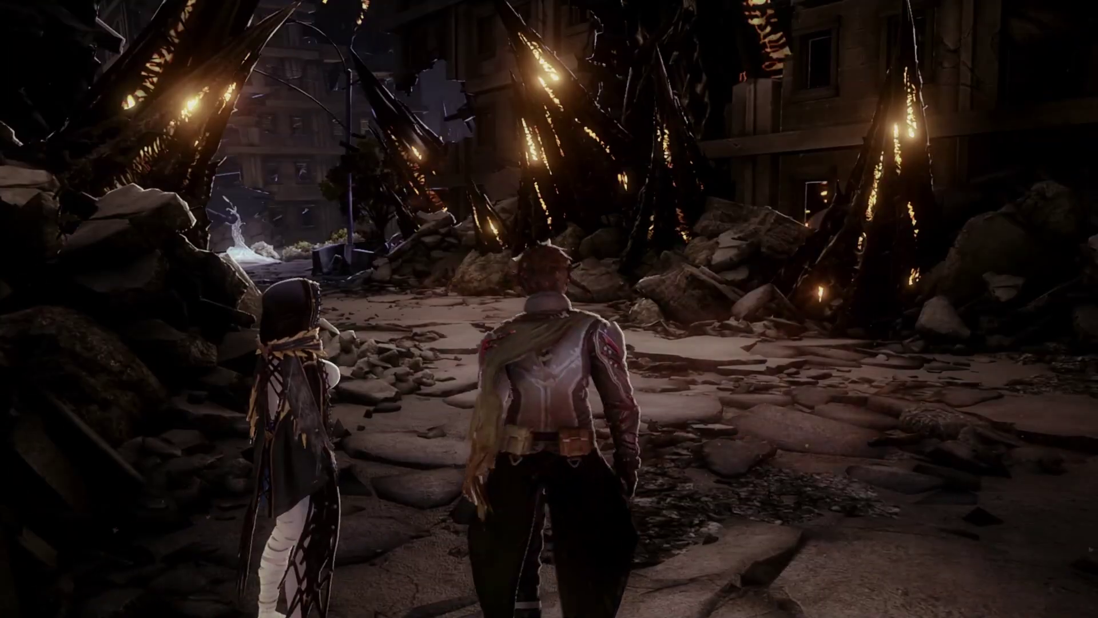
{"action": "key", "text": "w"}
{"action": "key", "text": "a"}
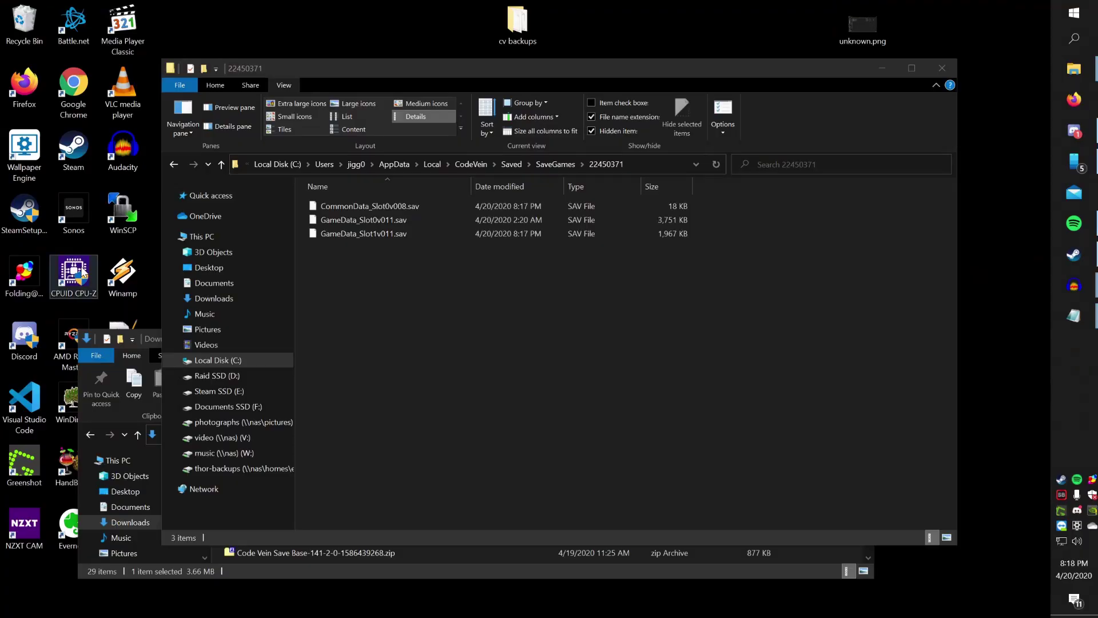
- Compare sizes of CommonData_Slot0v008, GameData_Slot0v011 and GameData_Slot1v011, then bring Downloads forward
{"action": "left_click", "coordinate": [558, 307]}
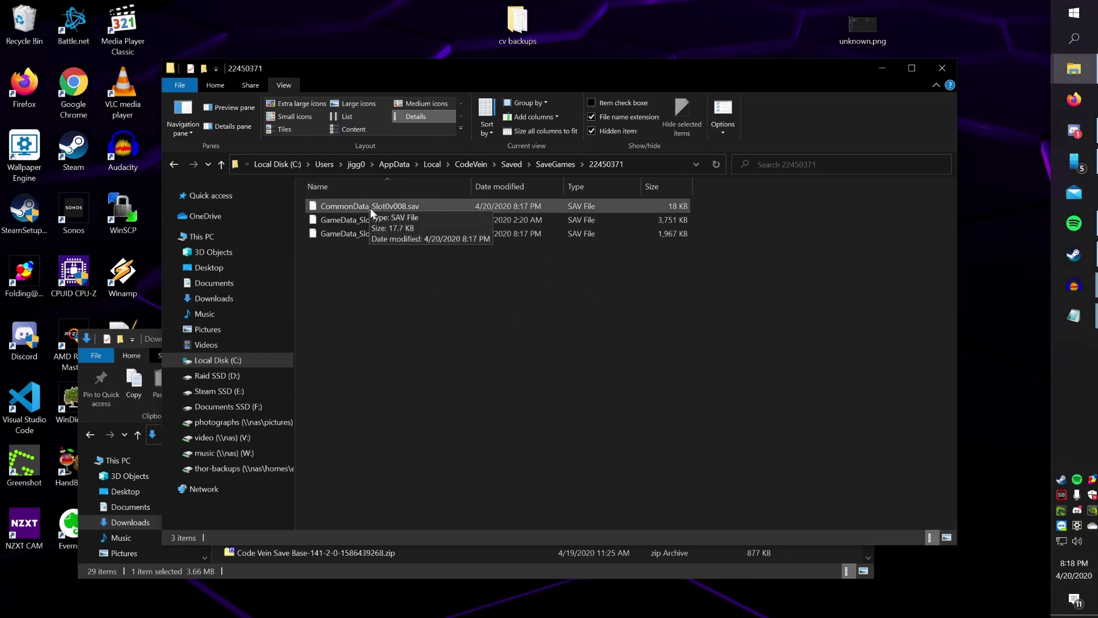
{"action": "left_click", "coordinate": [372, 208]}
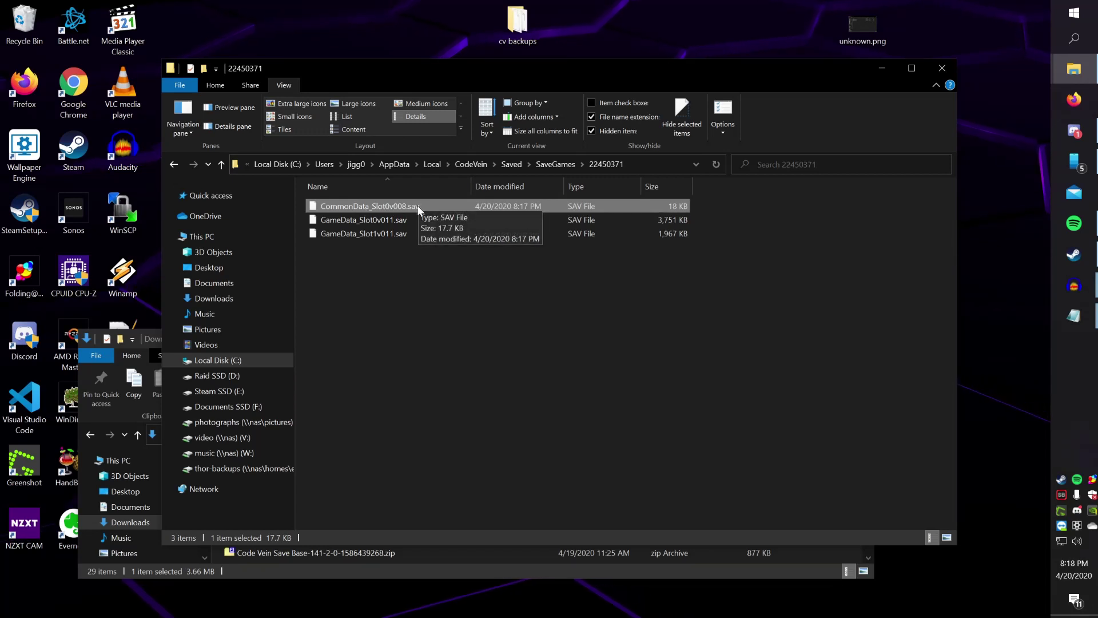
{"action": "left_click", "coordinate": [348, 219]}
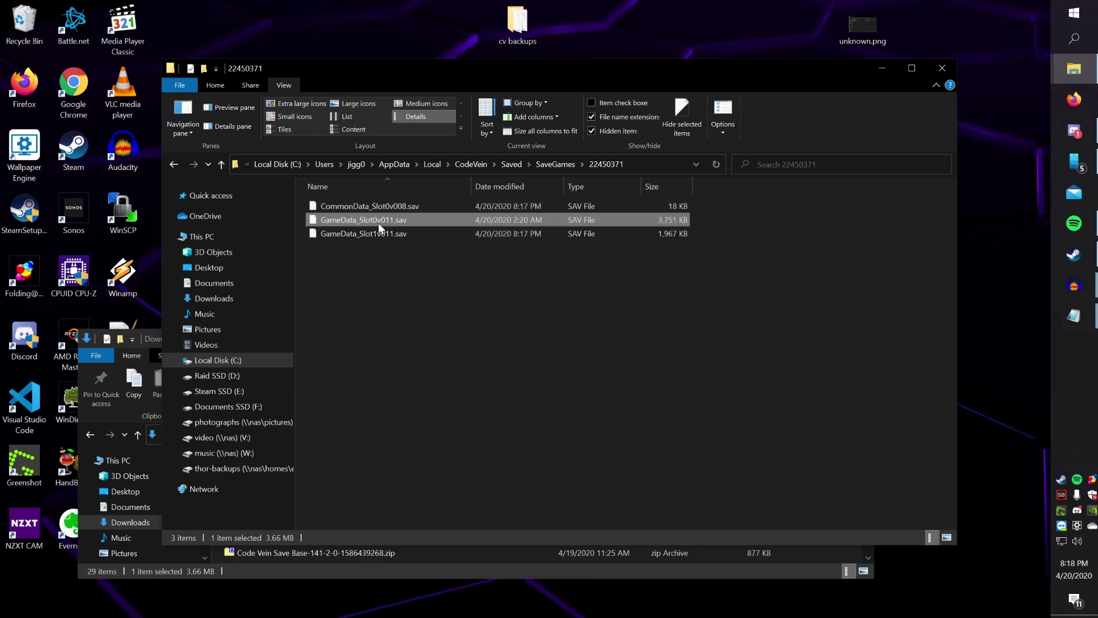
{"action": "left_click", "coordinate": [346, 235]}
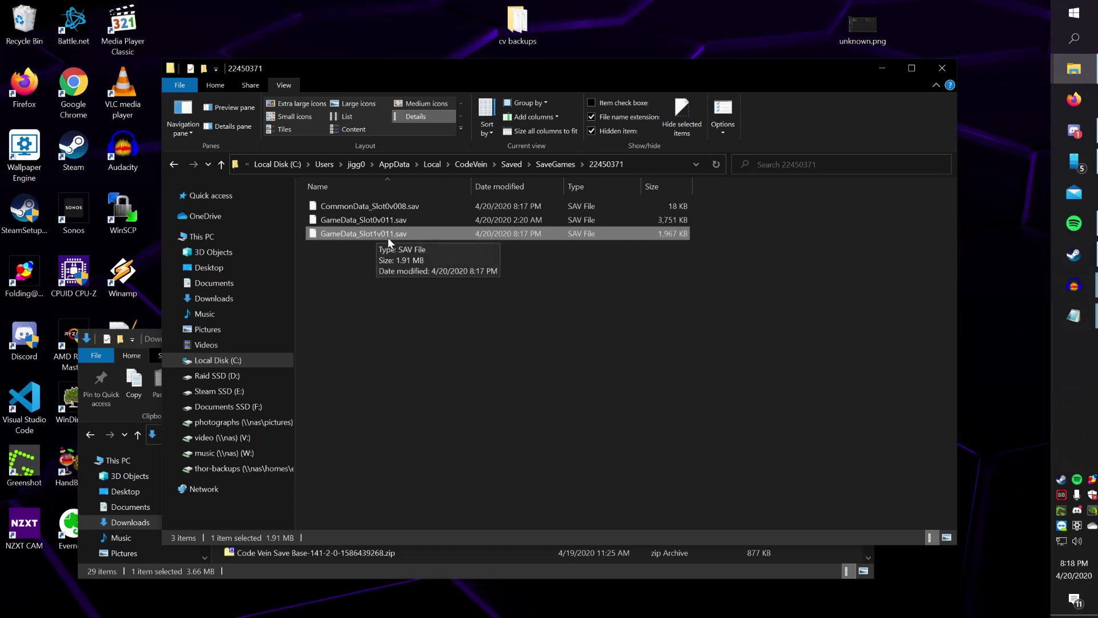
{"action": "left_click", "coordinate": [348, 313]}
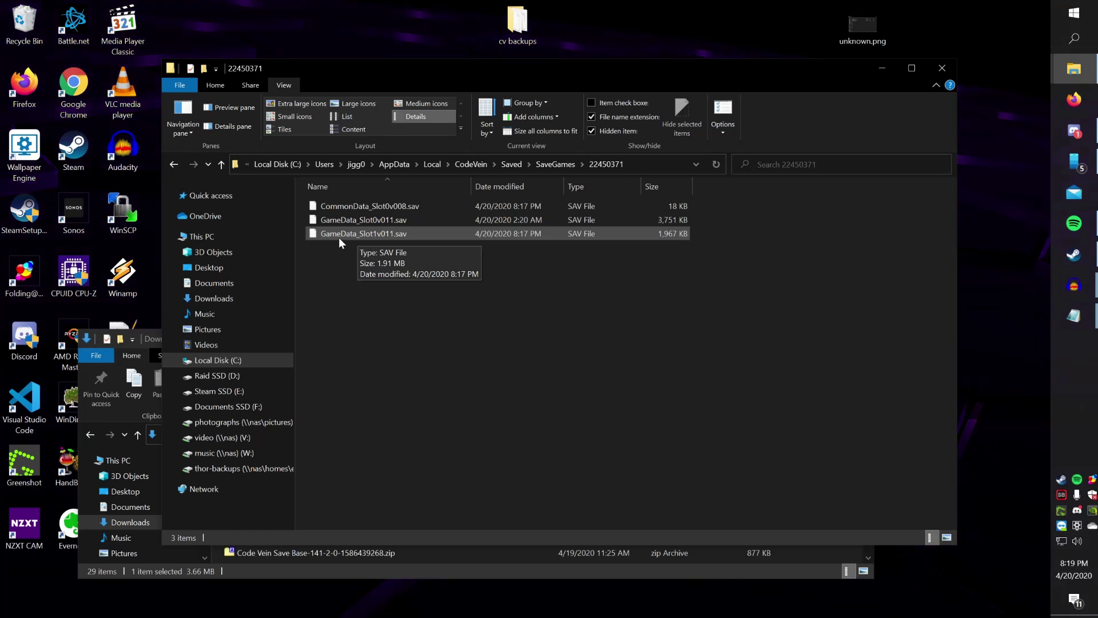
{"action": "left_click", "coordinate": [152, 334]}
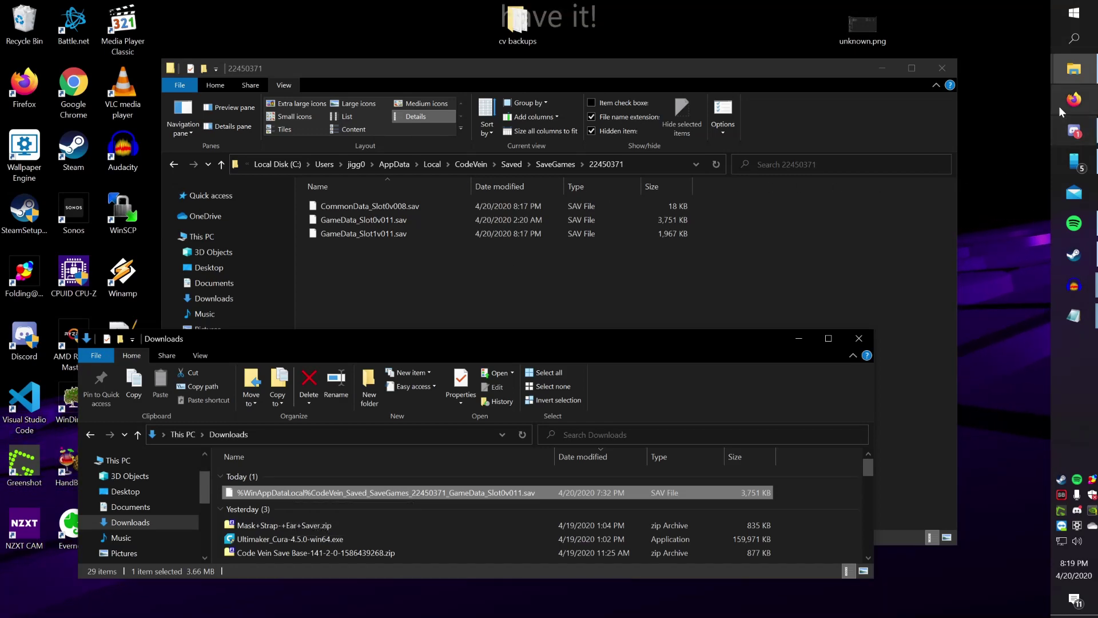
- Rename the downloaded save to GameData_Slot1v011.sav and overwrite the 22450371 folder's copy with it
{"action": "left_click", "coordinate": [1074, 99]}
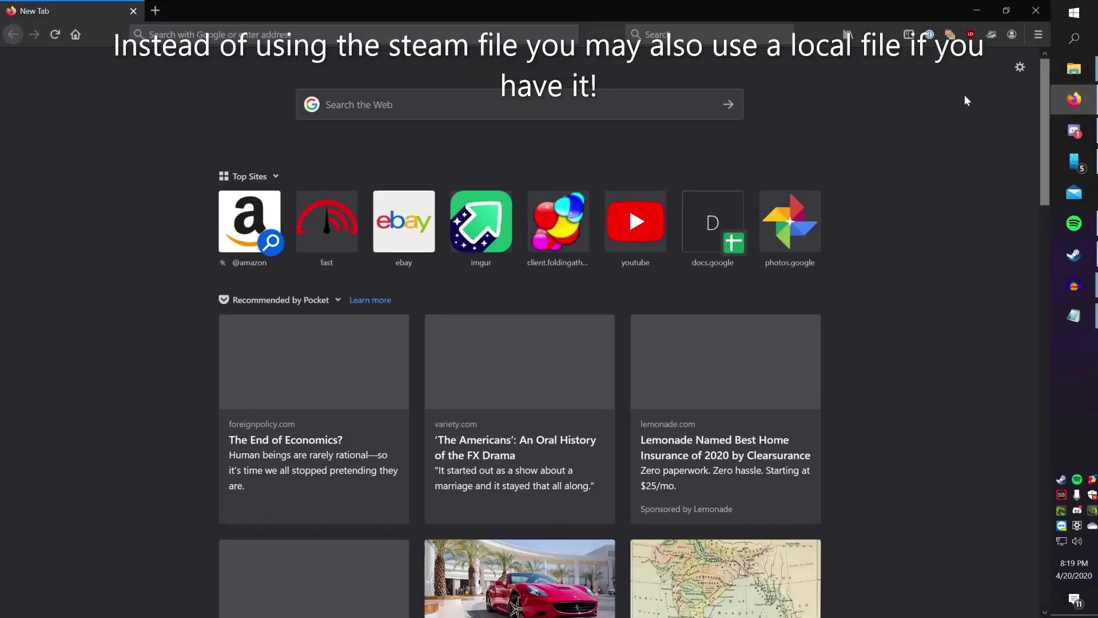
{"action": "left_click", "coordinate": [964, 96]}
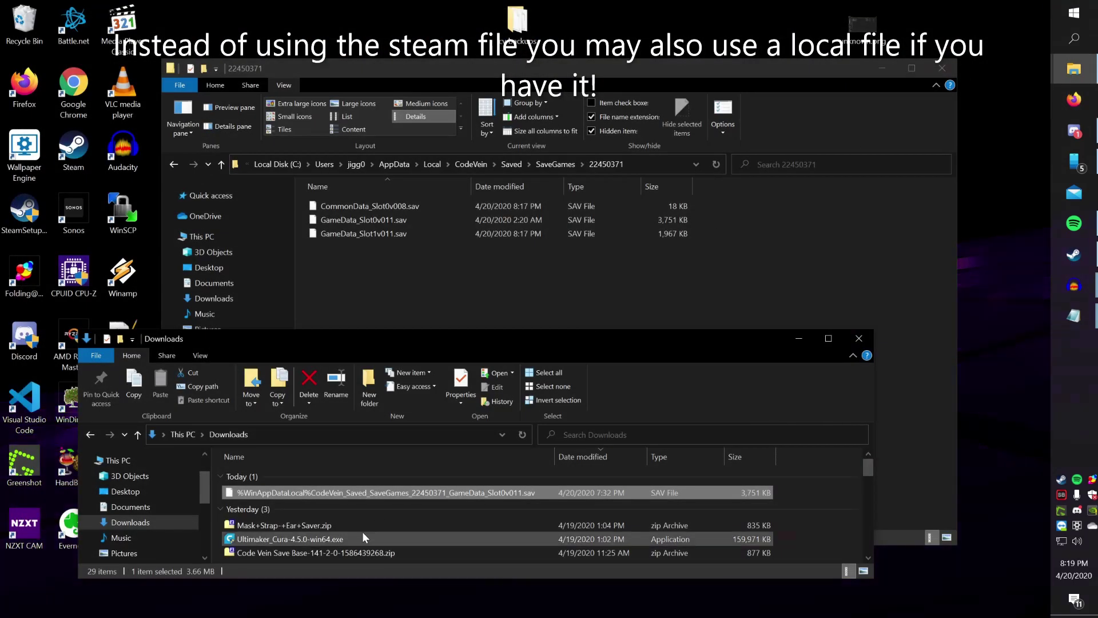
{"action": "right_click", "coordinate": [304, 493]}
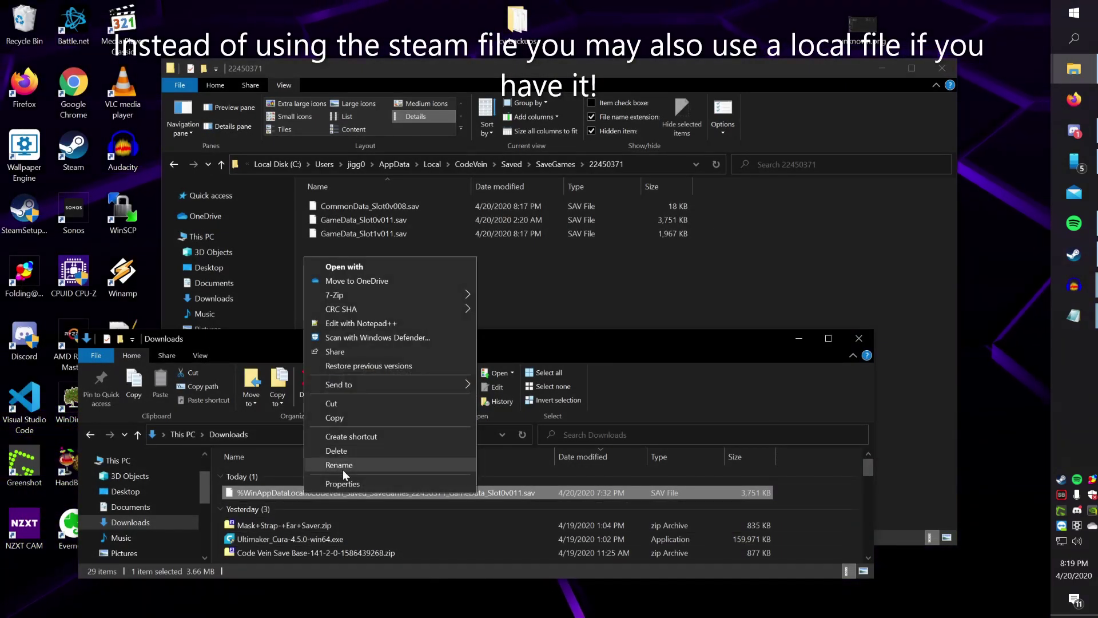
{"action": "left_click", "coordinate": [344, 470]}
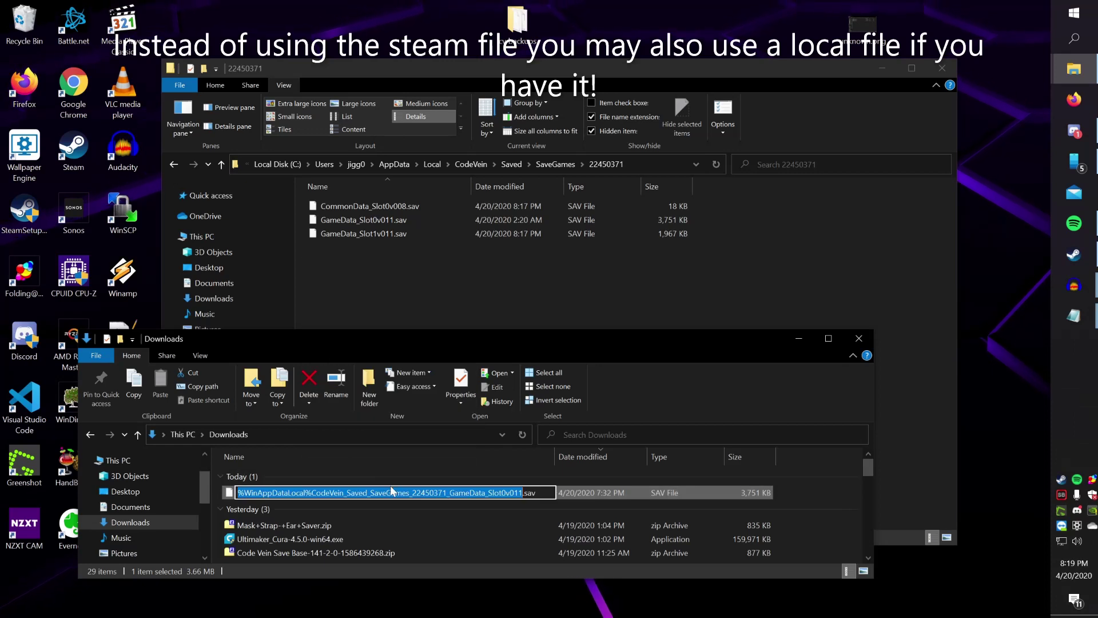
{"action": "left_click_drag", "start_coordinate": [237, 493], "coordinate": [449, 493]}
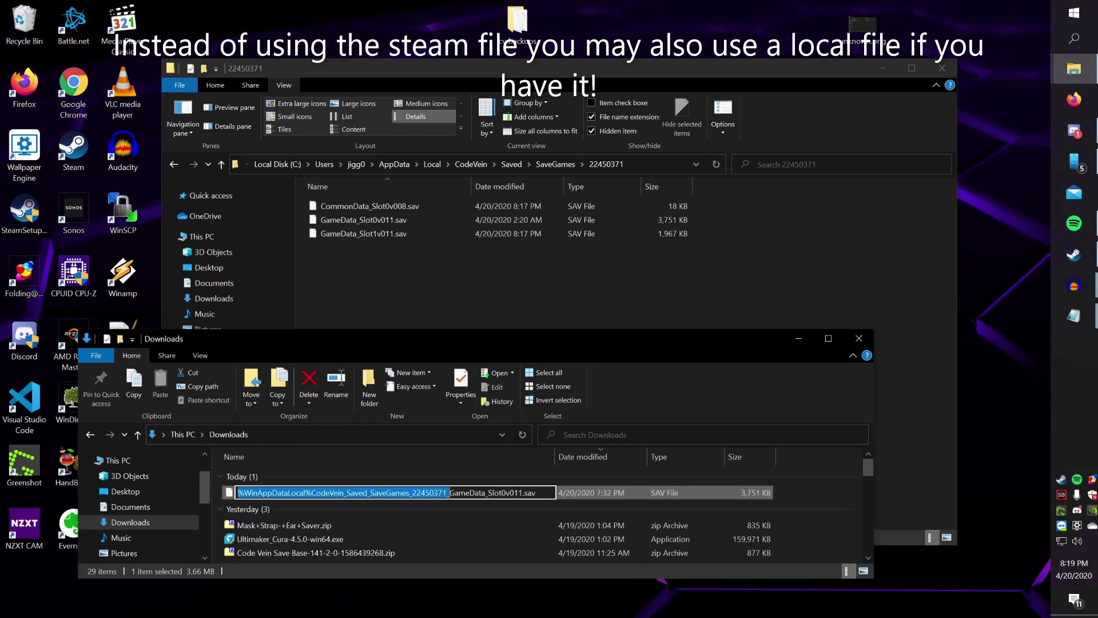
{"action": "key", "text": "BackSpace"}
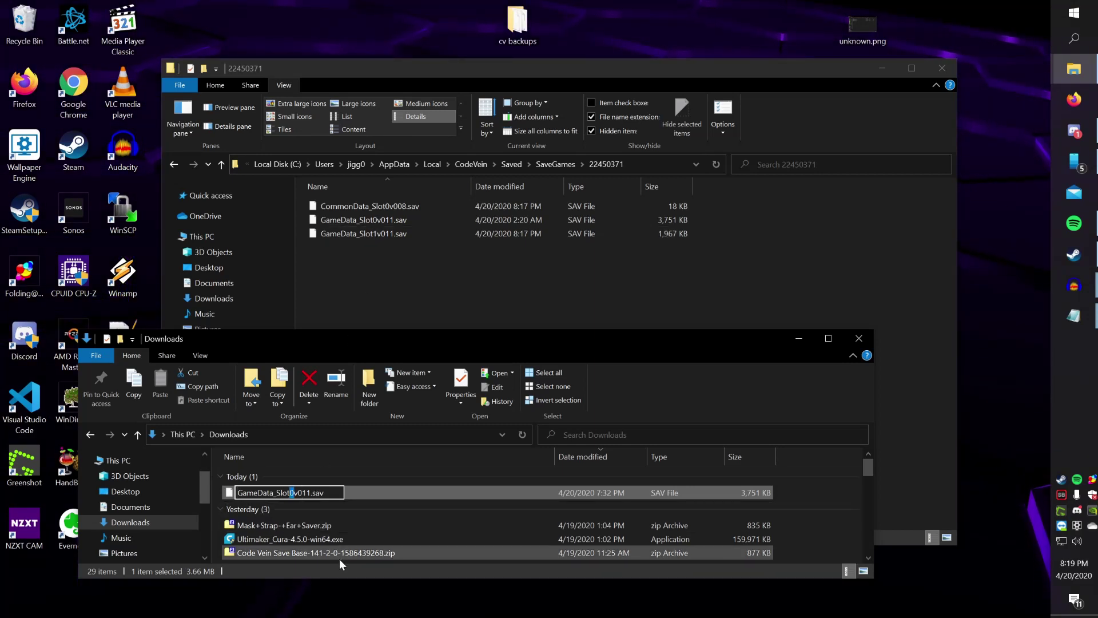
{"action": "type", "text": "1"}
{"action": "key", "text": "Return"}
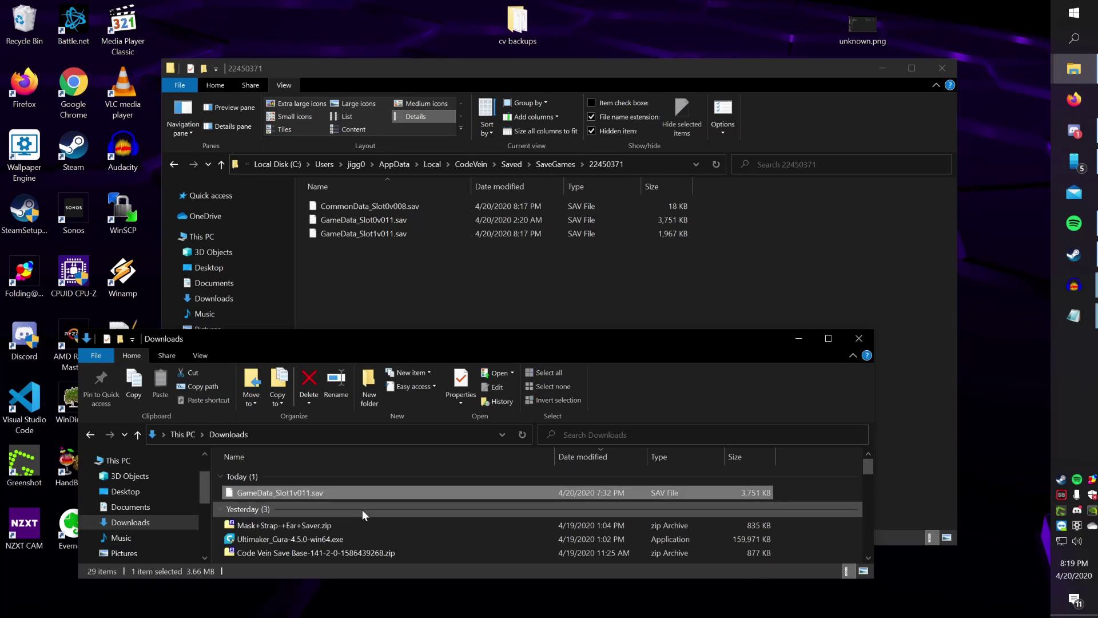
{"action": "left_click_drag", "start_coordinate": [305, 493], "coordinate": [392, 290]}
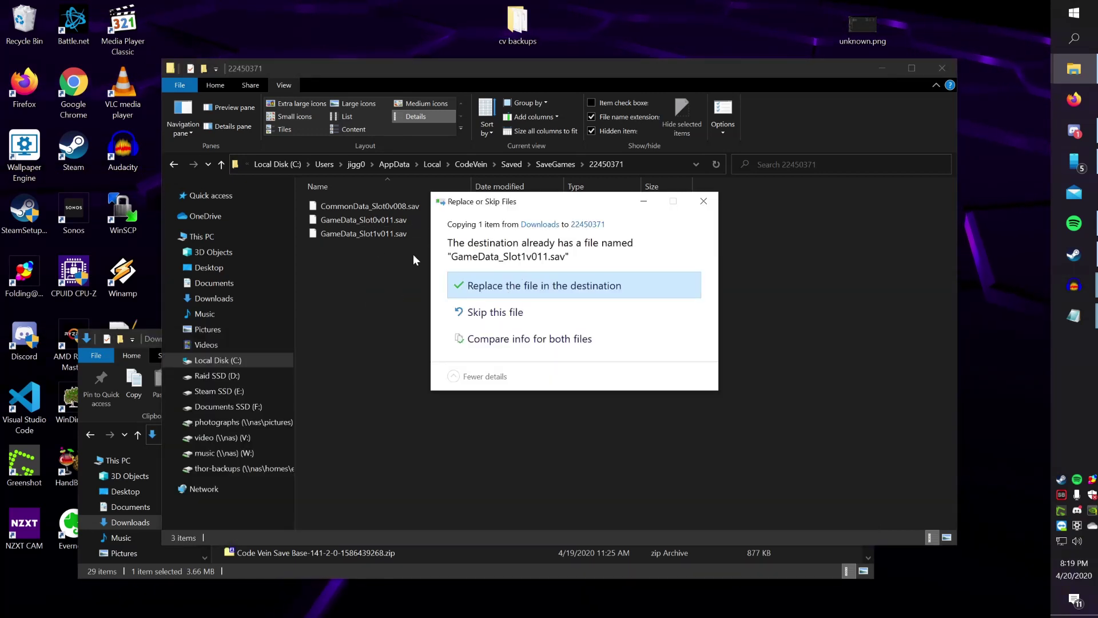
{"action": "left_click", "coordinate": [503, 292]}
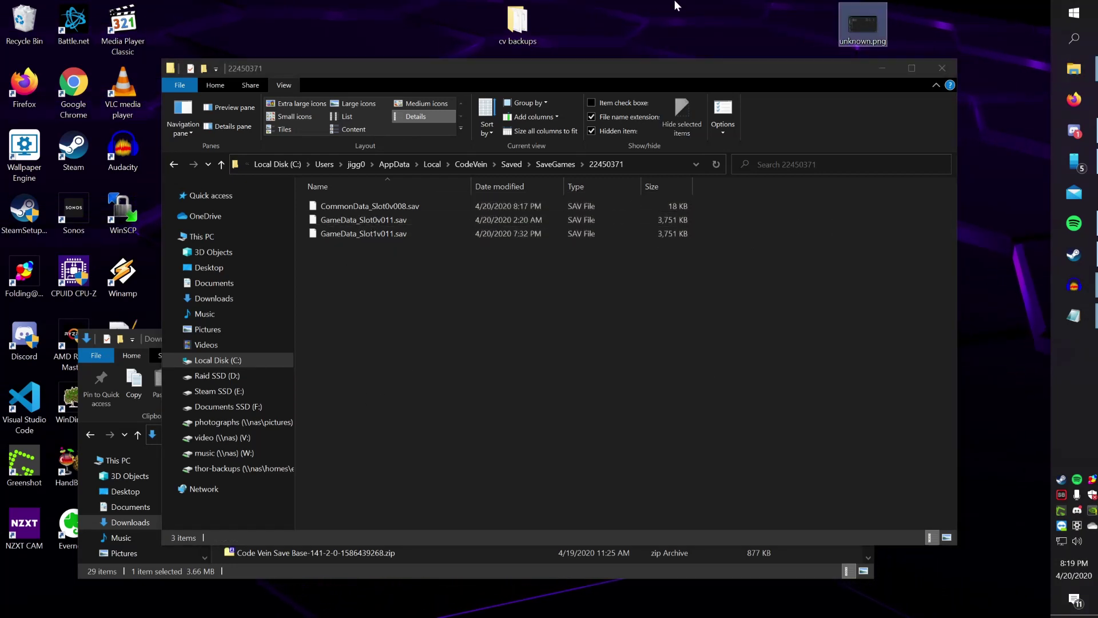
- Relaunch Code Vein by searching 'code' from the Start menu
{"action": "key", "text": "super"}
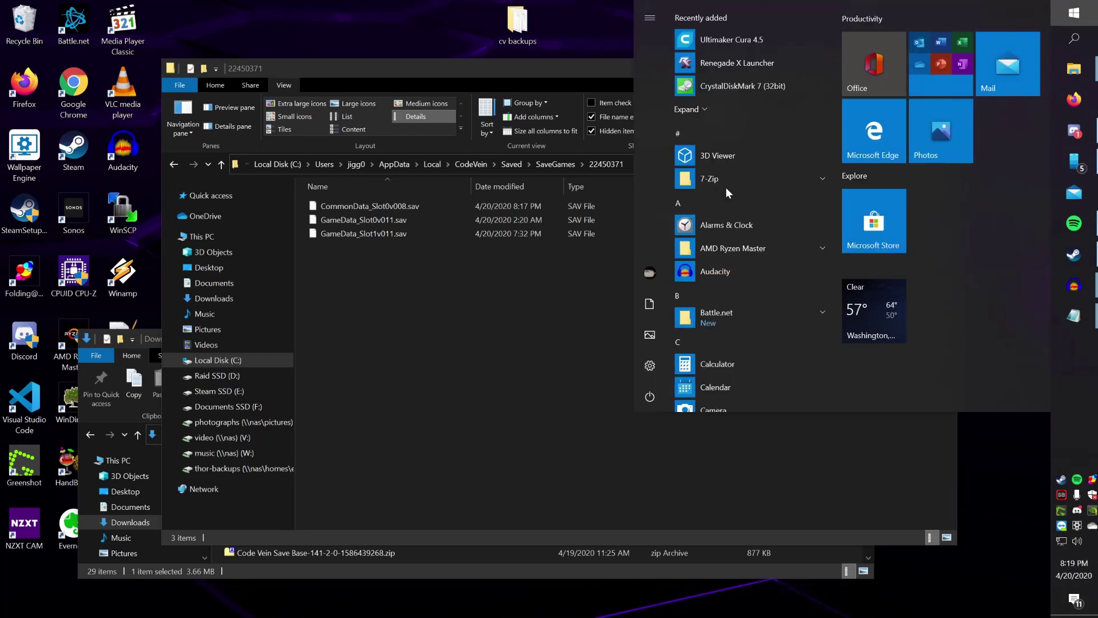
{"action": "type", "text": "code"}
{"action": "key", "text": "Return"}
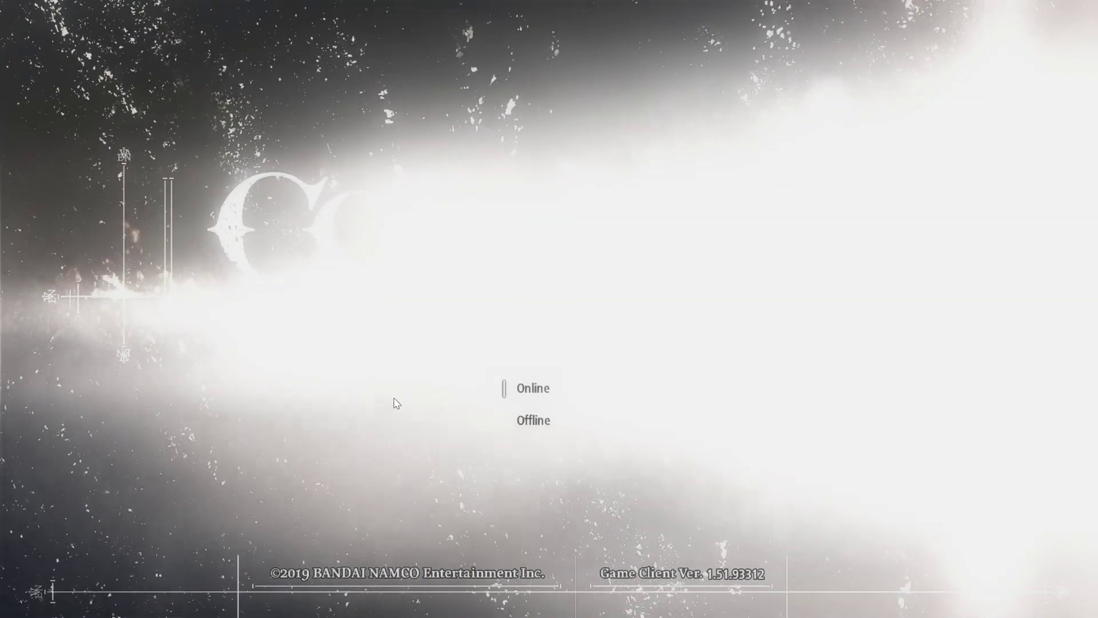
- Choose Online and Continue to load the restored save in AREA D-12 Ruined City Underground
{"action": "left_click", "coordinate": [576, 397]}
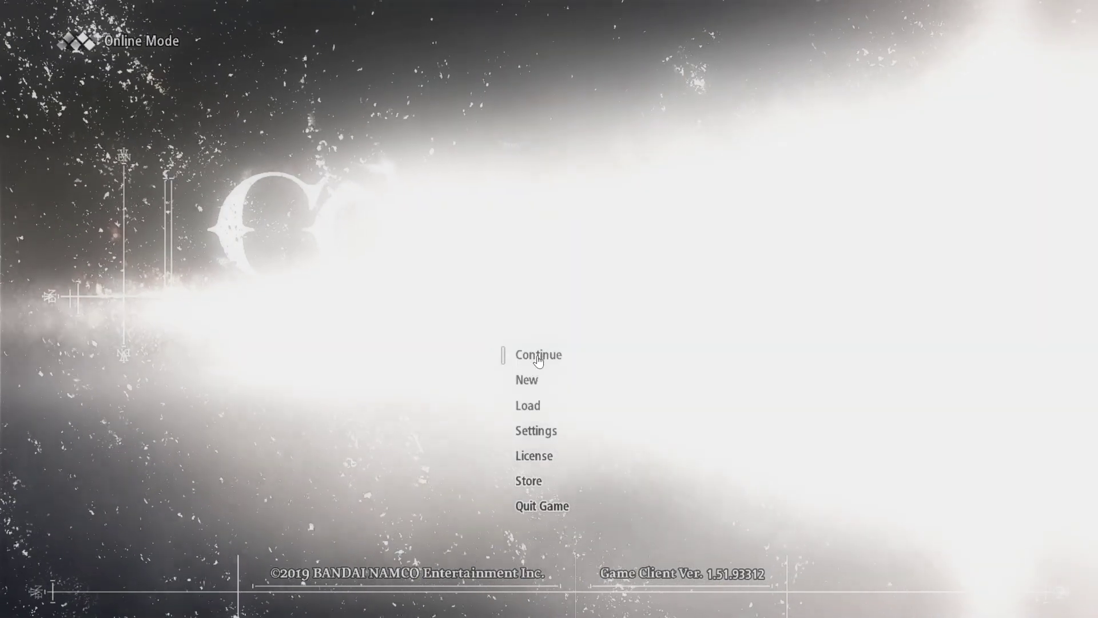
{"action": "left_click", "coordinate": [547, 356]}
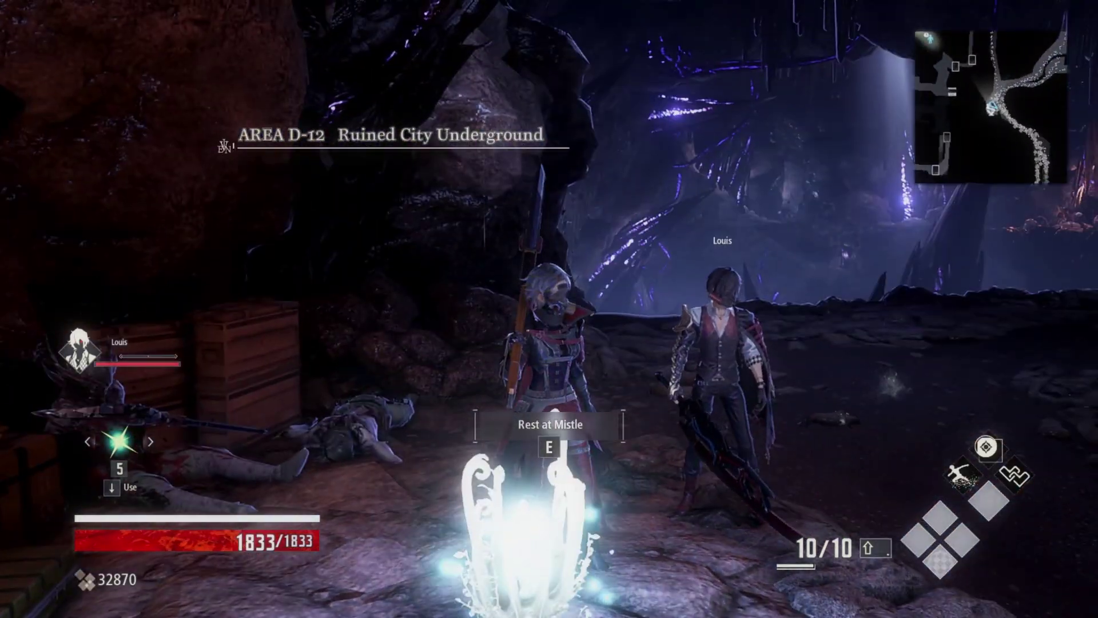
{"action": "key", "text": "Escape"}
{"action": "key", "text": "Escape"}
- Rest at the Mistle, save and return to the title screen, then choose Online
{"action": "key", "text": "e"}
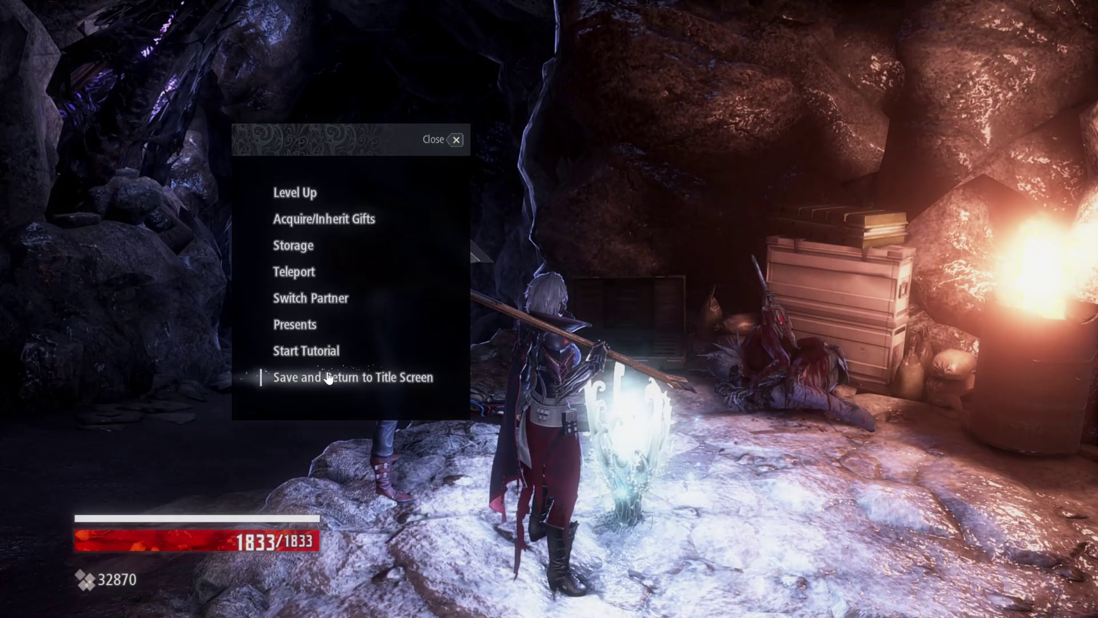
{"action": "left_click", "coordinate": [317, 379]}
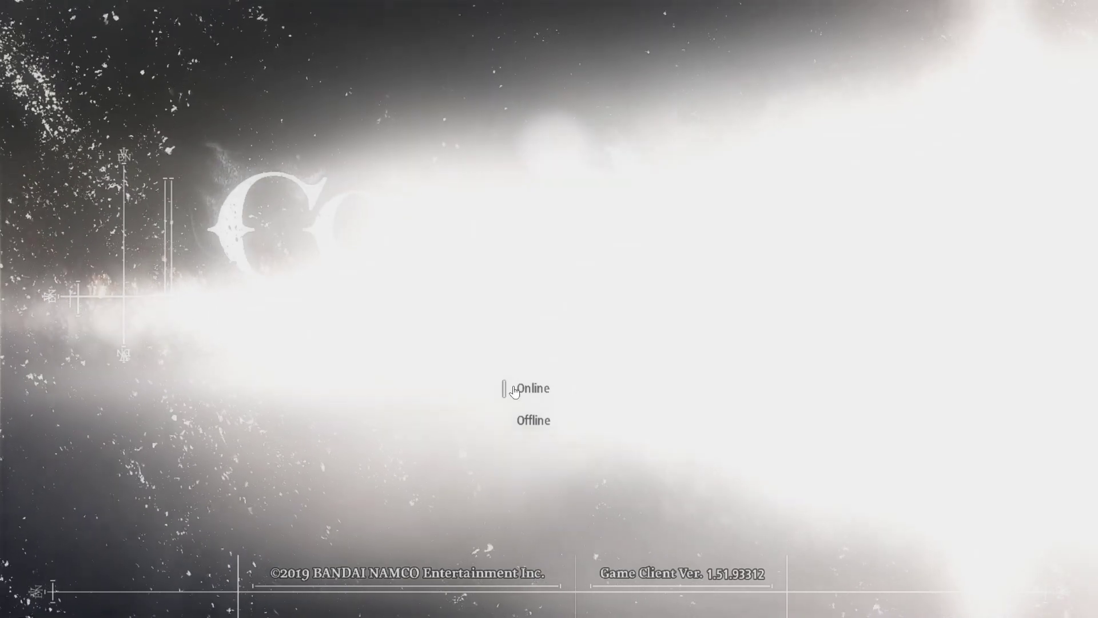
{"action": "left_click", "coordinate": [532, 389]}
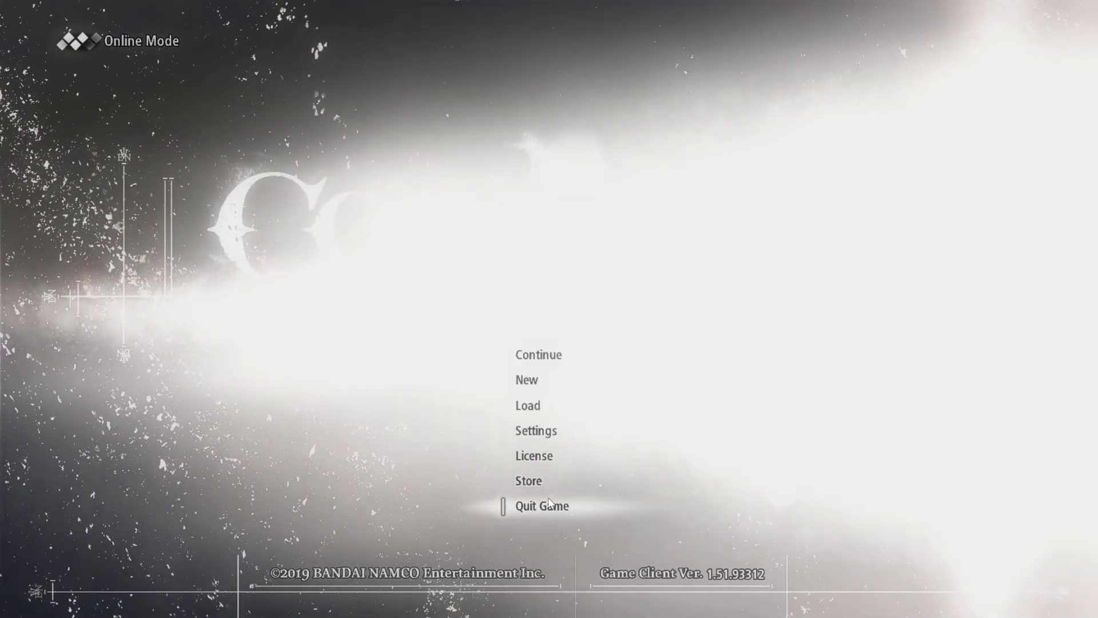